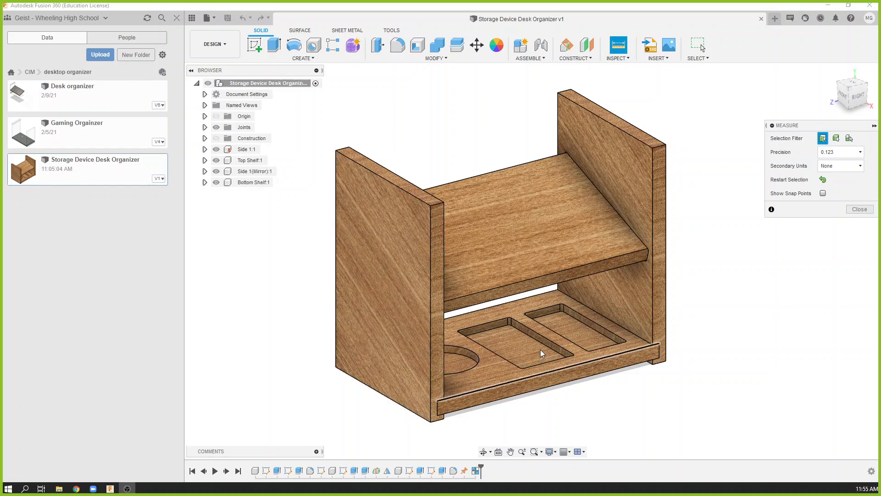
pyautogui.scroll(1, 541, 349)
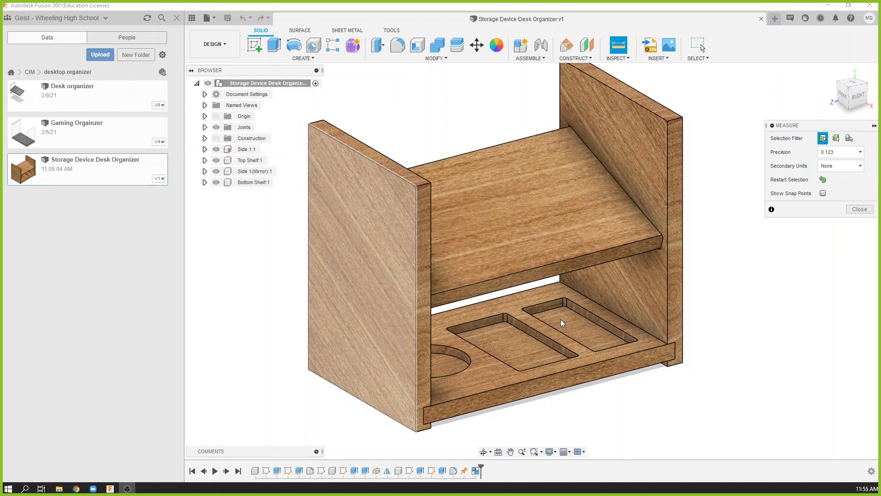
pyautogui.scroll(-1, 561, 318)
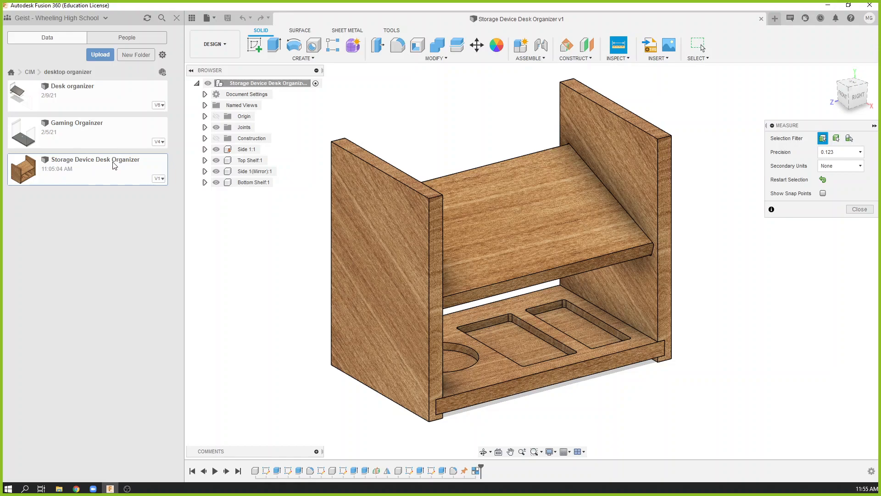
# Save a copy of the design as Desktop Organizer Manufacturing File in the desktop organizer folder.
pyautogui.click(211, 19)
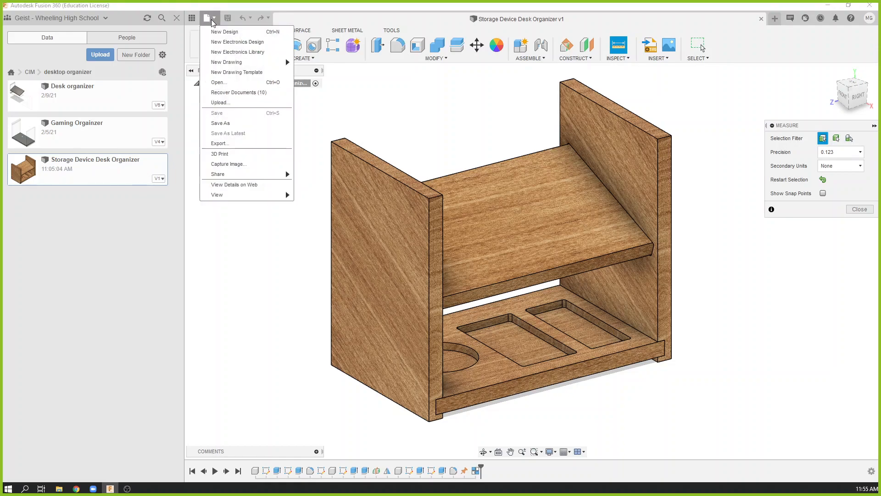
pyautogui.click(231, 124)
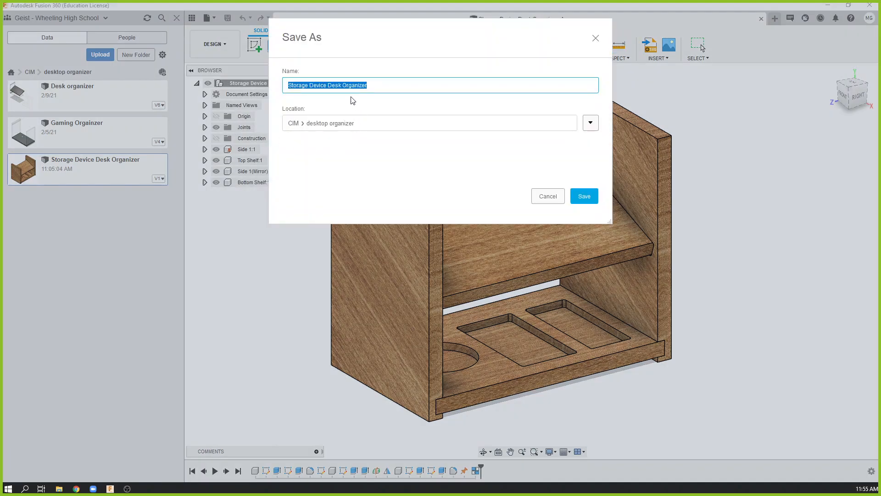
pyautogui.click(401, 84)
pyautogui.moveTo(352, 84); pyautogui.dragTo(278, 90)
pyautogui.write('Des')
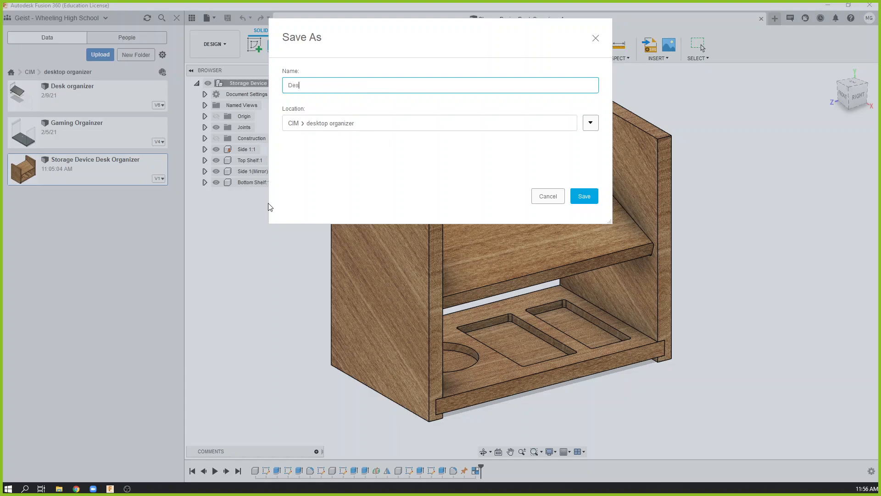
pyautogui.write('ktop Organizer Manufacturing File')
pyautogui.click(592, 196)
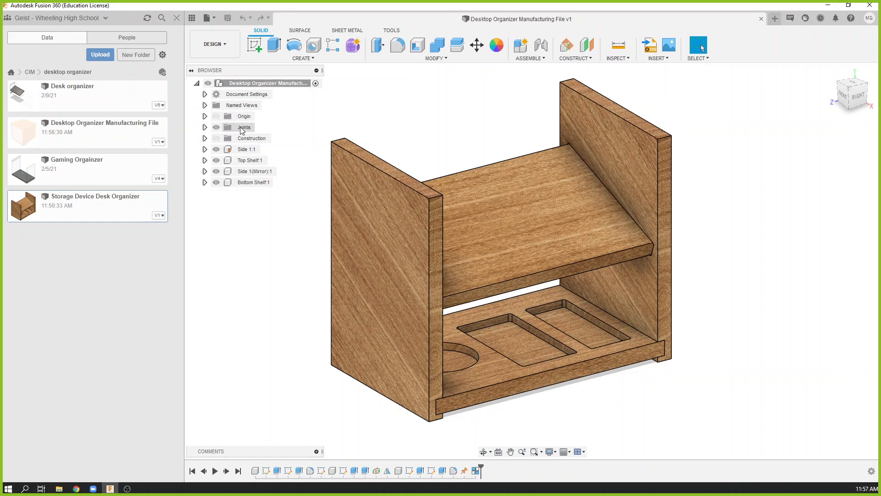
# Delete the rigid group that holds the organizer's components together.
pyautogui.click(205, 127)
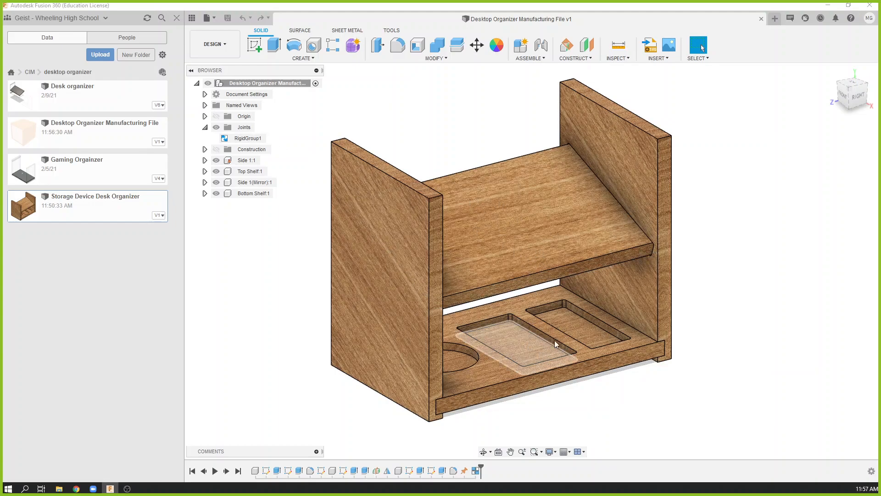
pyautogui.rightClick(243, 139)
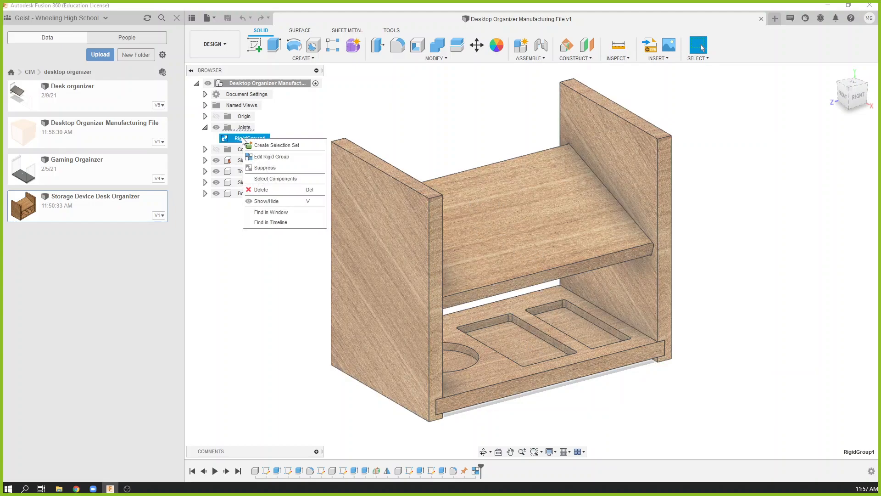
pyautogui.click(269, 191)
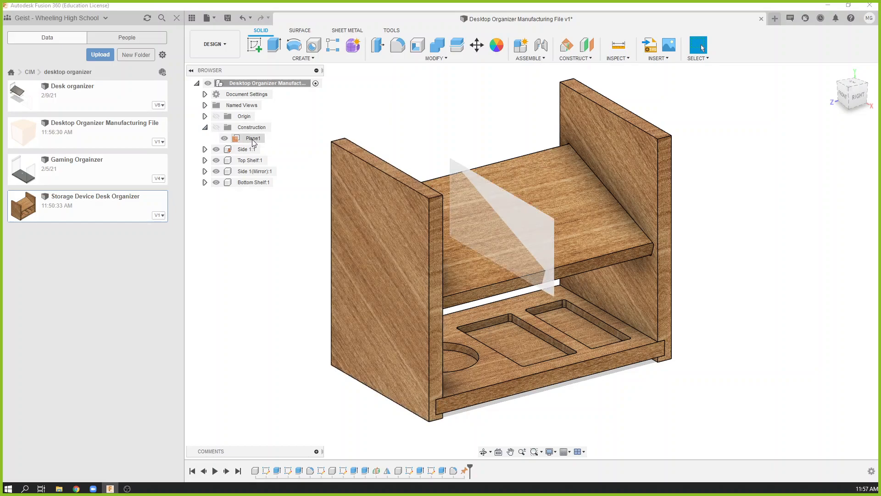
# Pull the mirrored side, top shelf and bottom shelf out of the assembly and spread them apart from Side 1.
pyautogui.moveTo(608, 170); pyautogui.dragTo(752, 113)
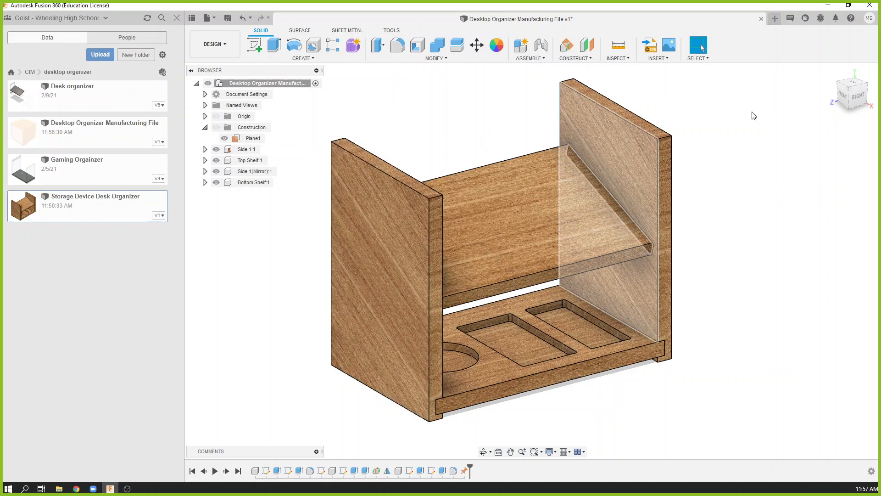
pyautogui.moveTo(512, 242); pyautogui.dragTo(622, 100)
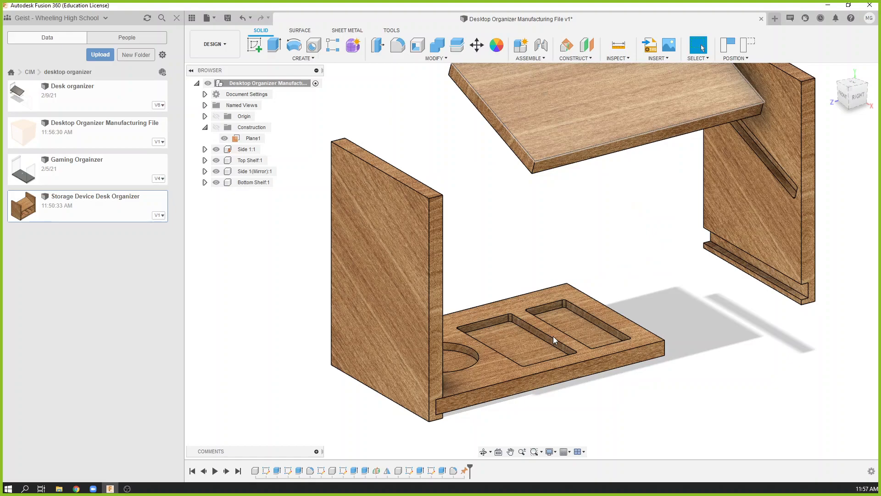
pyautogui.moveTo(552, 335); pyautogui.dragTo(713, 342)
pyautogui.moveTo(562, 134); pyautogui.dragTo(407, 26)
pyautogui.moveTo(750, 311); pyautogui.dragTo(869, 216)
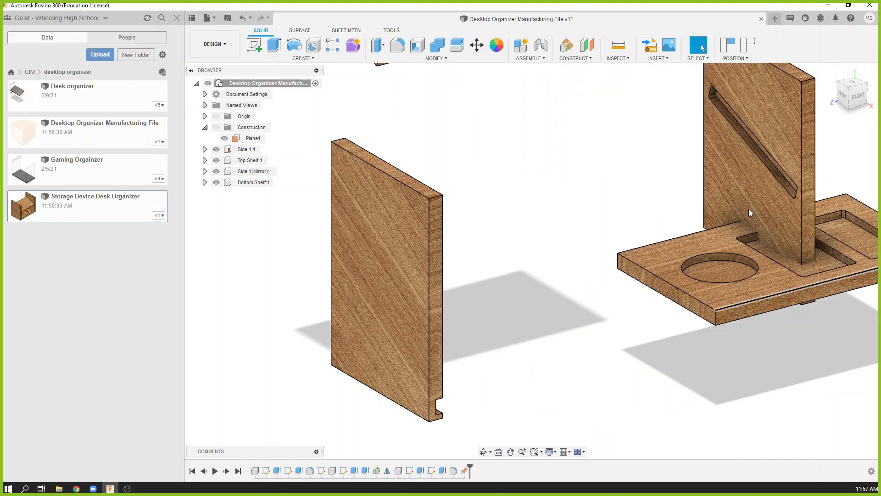
pyautogui.moveTo(748, 208); pyautogui.dragTo(523, 240)
pyautogui.scroll(-4, 514, 287)
pyautogui.moveTo(487, 77); pyautogui.dragTo(481, 134, button='middle')
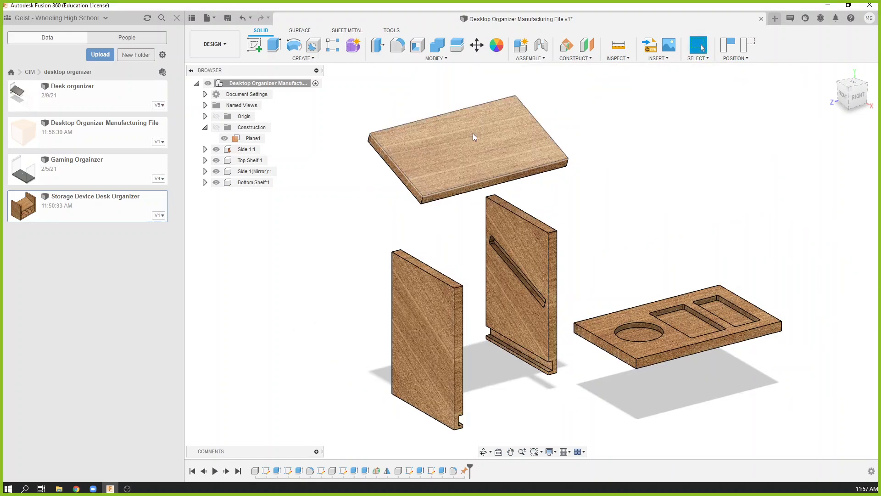
pyautogui.moveTo(473, 133); pyautogui.dragTo(535, 95)
pyautogui.moveTo(482, 371); pyautogui.dragTo(554, 402)
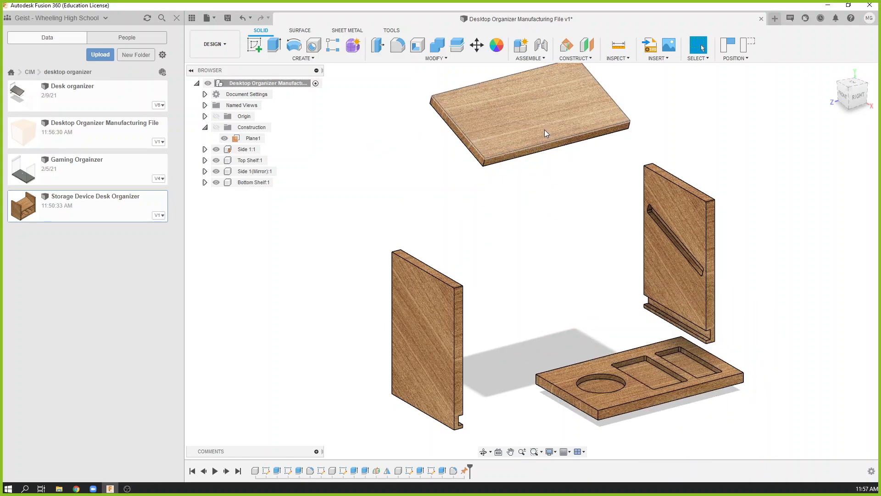
pyautogui.moveTo(544, 130); pyautogui.dragTo(592, 127)
pyautogui.moveTo(681, 249); pyautogui.dragTo(741, 202)
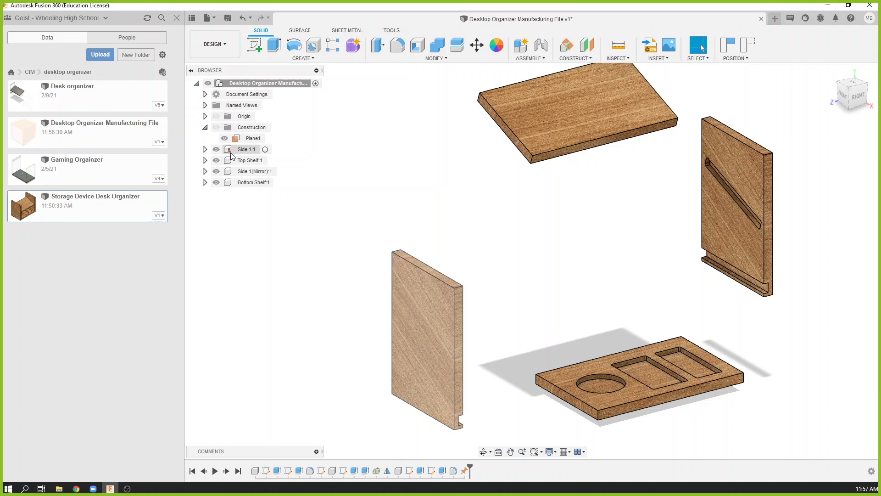
# Unground Side 1 and move it up, away from its original position.
pyautogui.rightClick(244, 151)
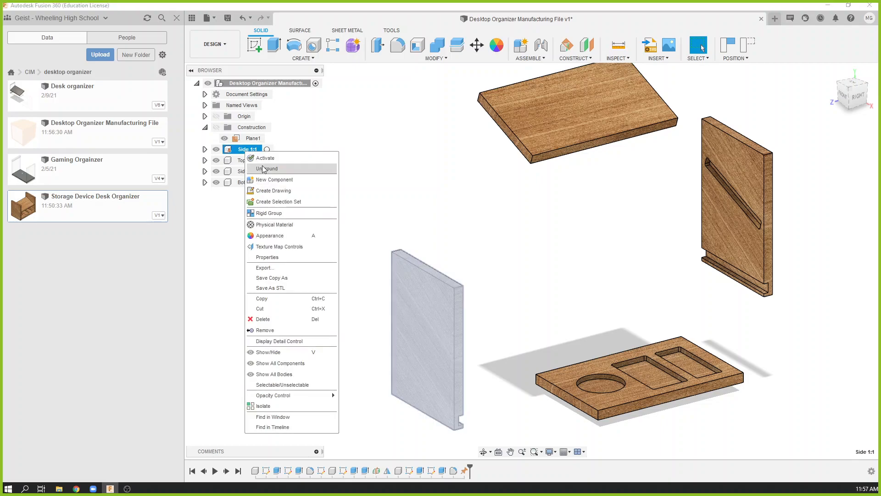
pyautogui.click(267, 168)
pyautogui.moveTo(438, 298); pyautogui.dragTo(409, 227)
# Ground Side 1 at its new location, capturing the current position of the moved components.
pyautogui.rightClick(245, 150)
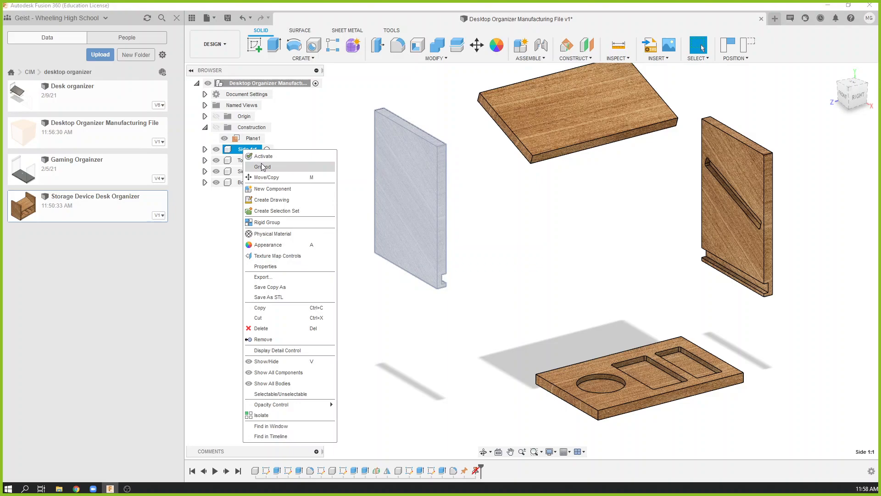
pyautogui.click(262, 166)
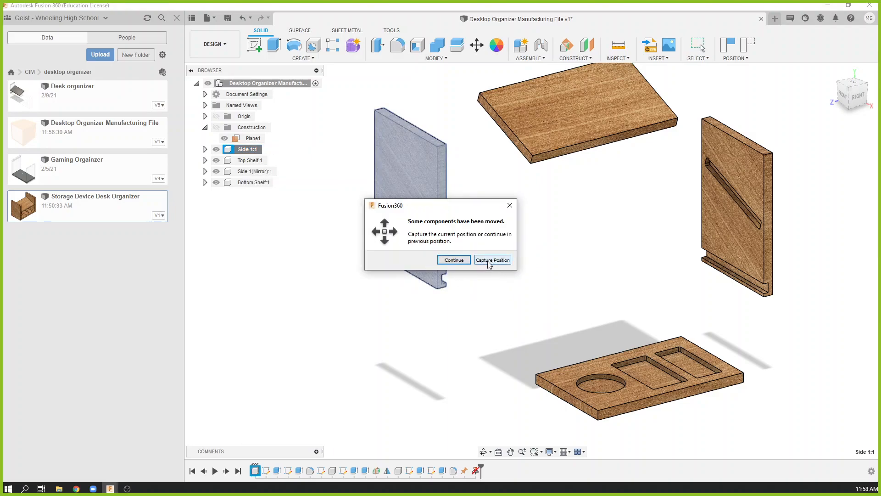
pyautogui.click(492, 260)
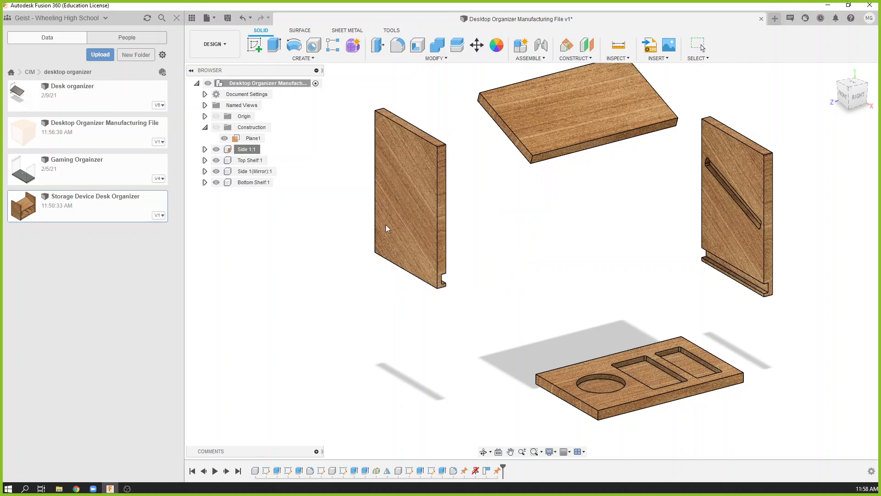
# Move the top shelf, mirrored side and bottom shelf farther away from the grounded Side 1.
pyautogui.moveTo(571, 149); pyautogui.dragTo(644, 154)
pyautogui.moveTo(758, 260); pyautogui.dragTo(798, 310)
pyautogui.moveTo(582, 393); pyautogui.dragTo(684, 175)
pyautogui.moveTo(665, 131); pyautogui.dragTo(727, 373)
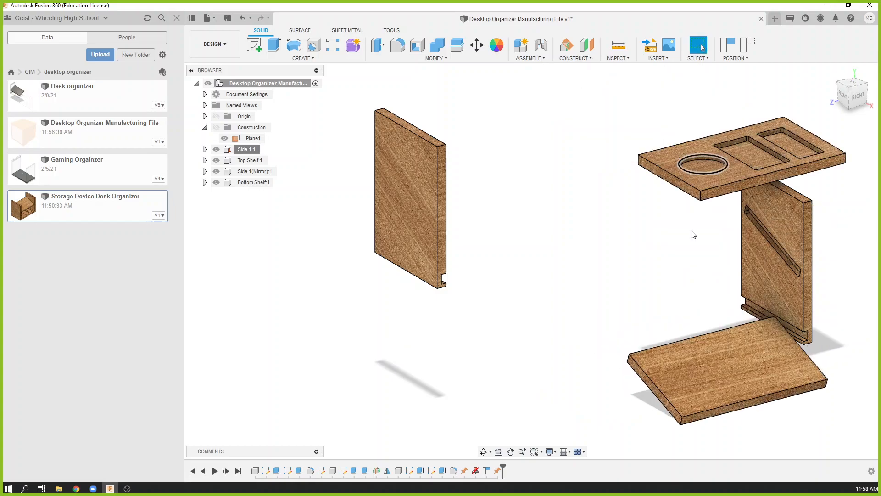
pyautogui.moveTo(774, 179); pyautogui.dragTo(776, 233)
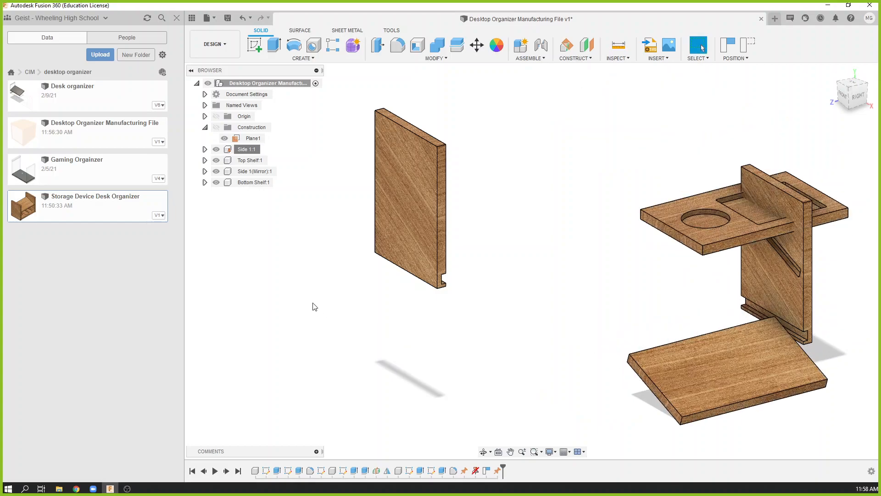
# Bring the grooved inner face of Side 1 into view and start a Joint, capturing the moved components' current positions.
pyautogui.moveTo(463, 310); pyautogui.dragTo(460, 325, button='middle')
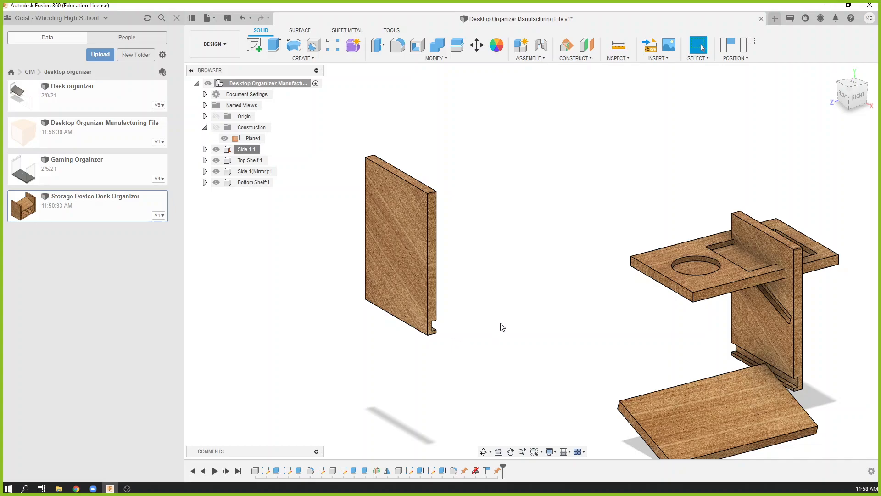
pyautogui.moveTo(500, 321); pyautogui.dragTo(507, 247, button='middle')
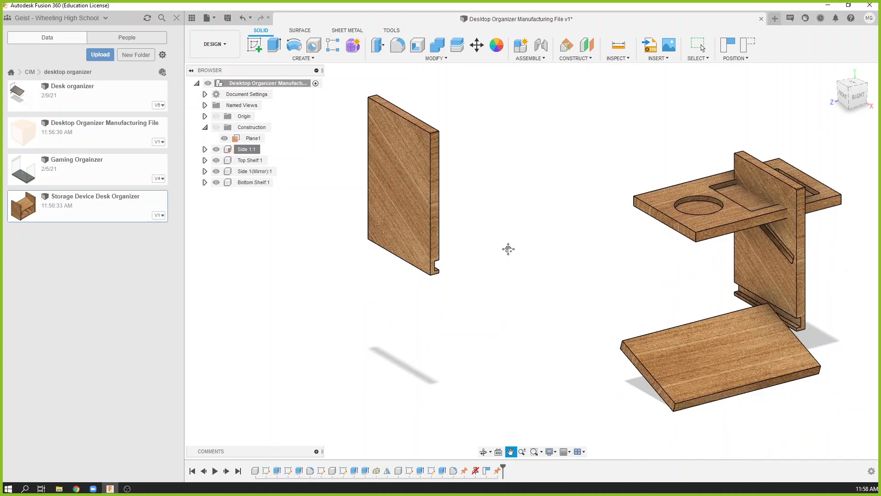
pyautogui.keyDown('shift'); pyautogui.moveTo(434, 307); pyautogui.dragTo(380, 289, button='middle'); pyautogui.keyUp('shift')
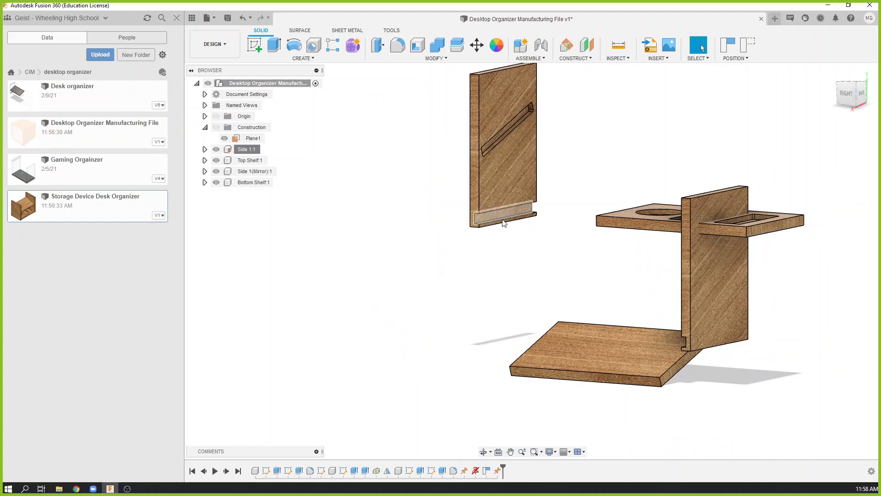
pyautogui.keyDown('shift'); pyautogui.moveTo(651, 241); pyautogui.dragTo(638, 257, button='middle'); pyautogui.keyUp('shift')
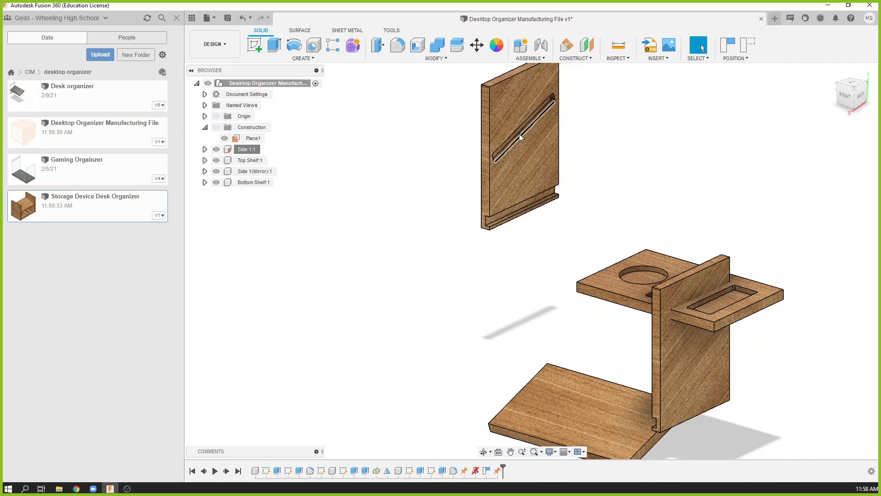
pyautogui.moveTo(547, 253); pyautogui.dragTo(513, 280, button='middle')
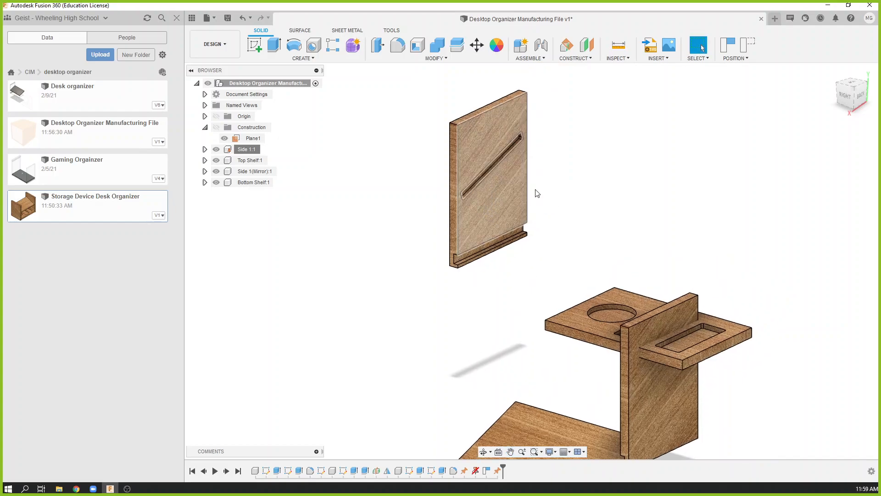
pyautogui.click(542, 58)
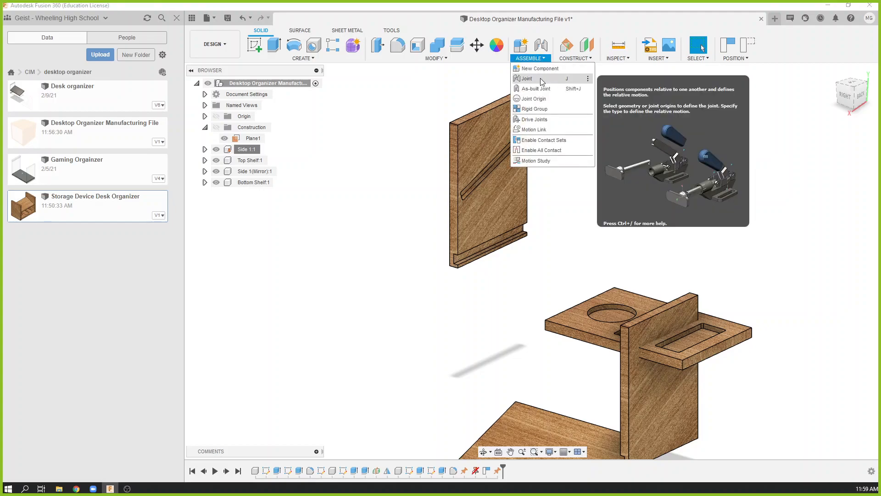
pyautogui.click(540, 78)
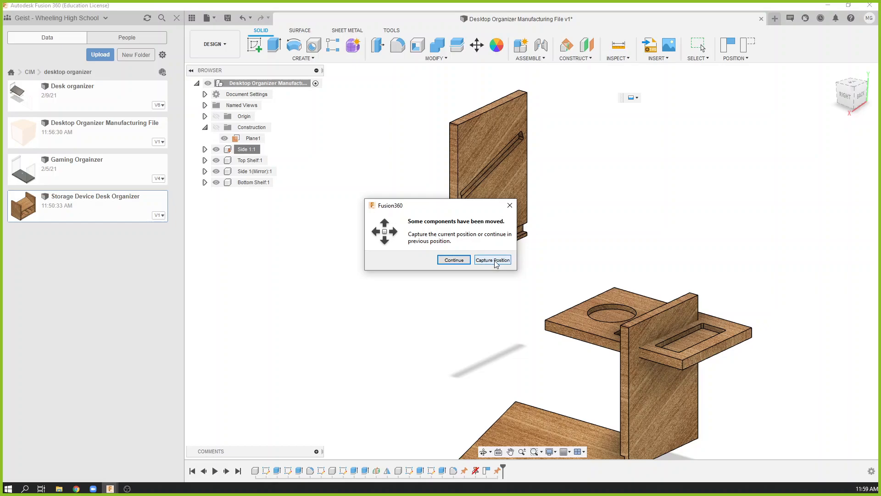
pyautogui.click(493, 260)
pyautogui.moveTo(793, 125); pyautogui.dragTo(613, 97)
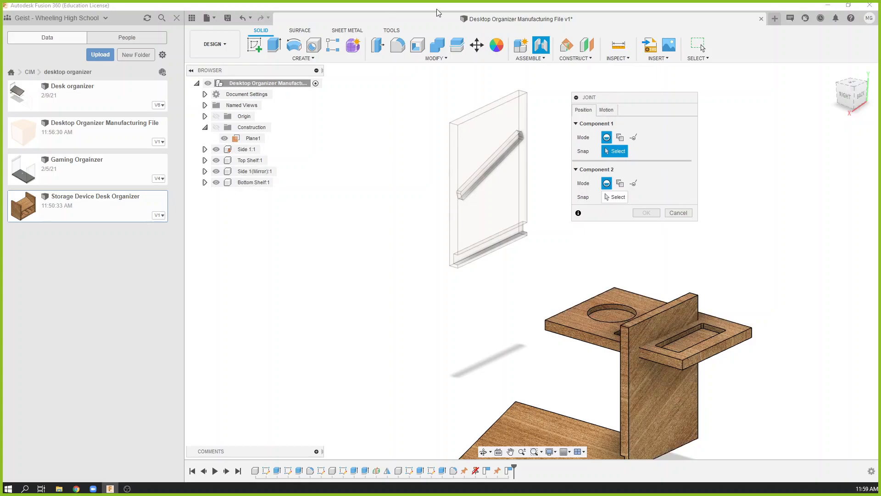
# Keep the rigid motion type and set the joint's first snap at the midpoint of the bottom shelf's short upper edge beside the round pocket.
pyautogui.click(612, 113)
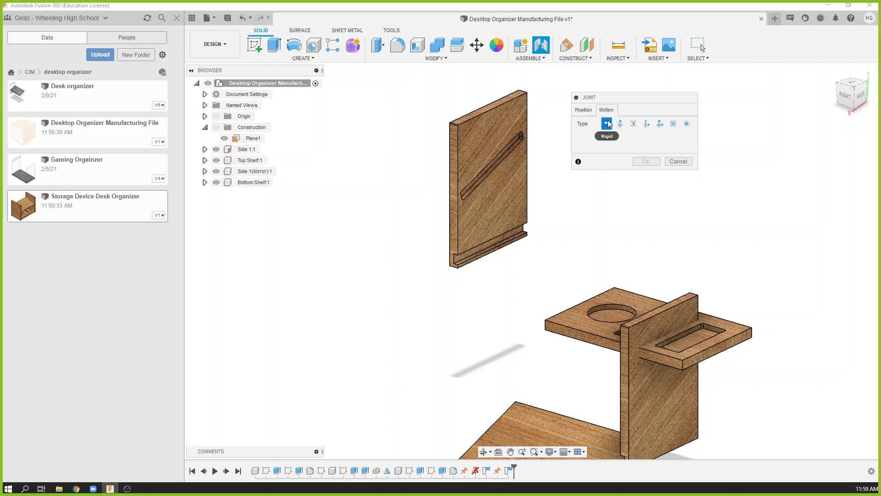
pyautogui.click(585, 111)
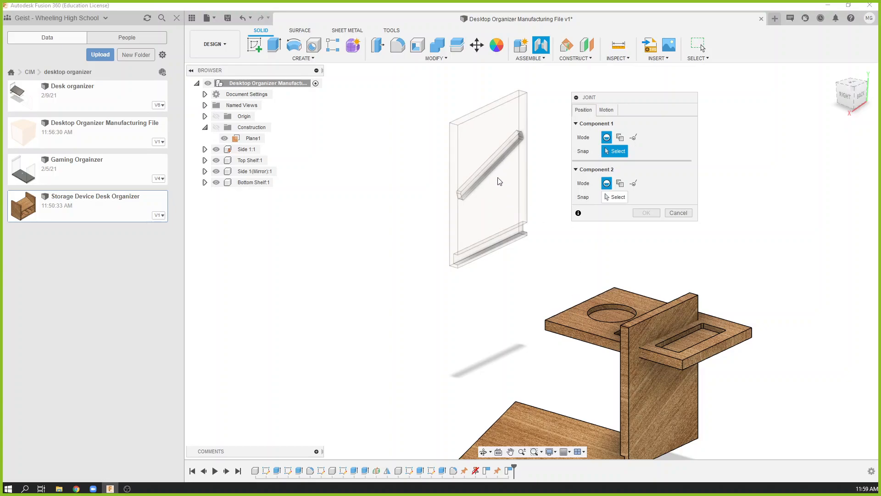
pyautogui.scroll(5, 588, 327)
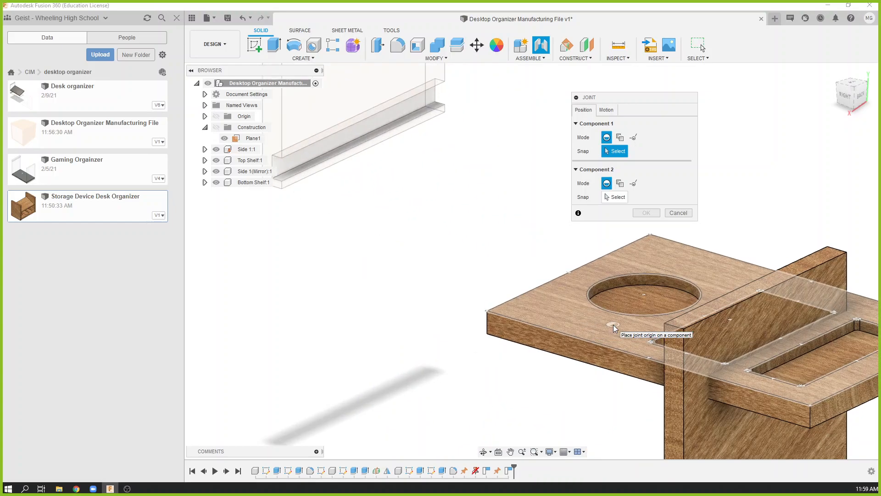
pyautogui.moveTo(611, 321); pyautogui.dragTo(489, 252, button='middle')
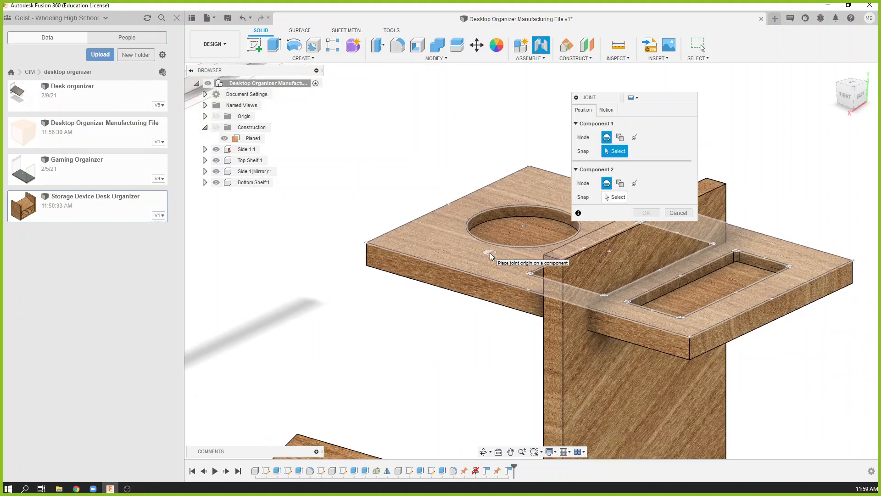
pyautogui.click(452, 208)
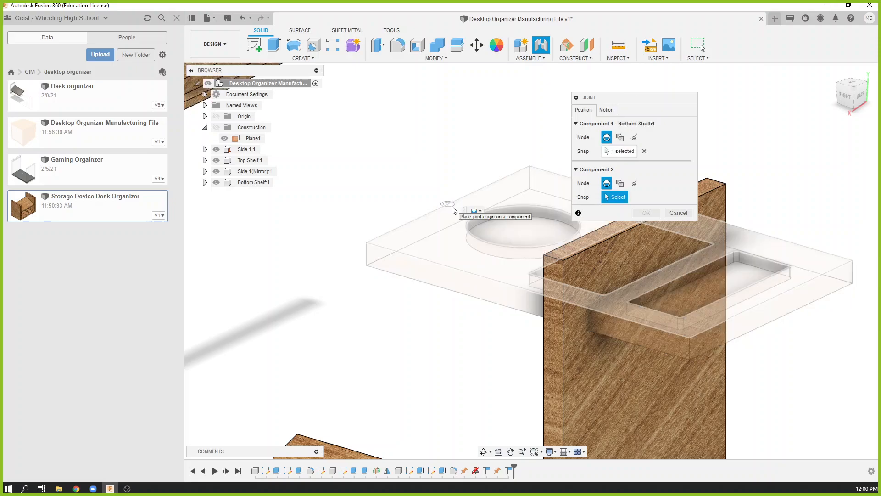
# Set the joint's second snap at the midpoint of the lower edge of Side 1's grooved inner face and flip the bottom shelf.
pyautogui.scroll(-3, 452, 207)
pyautogui.moveTo(452, 209); pyautogui.dragTo(501, 366, button='middle')
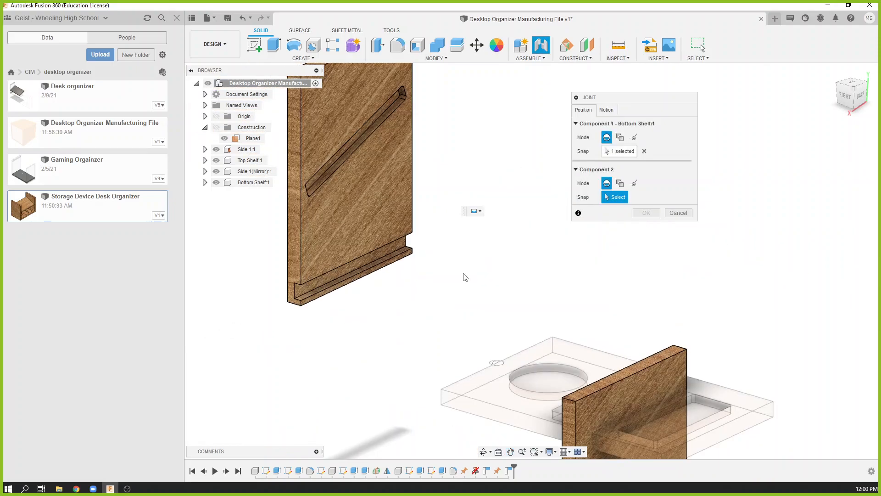
pyautogui.click(357, 256)
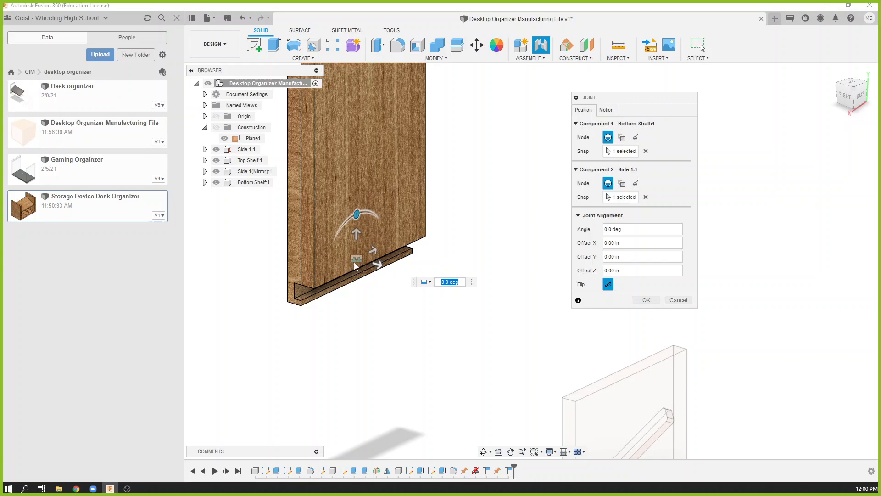
pyautogui.scroll(-3, 353, 265)
pyautogui.moveTo(353, 266); pyautogui.dragTo(387, 328, button='middle')
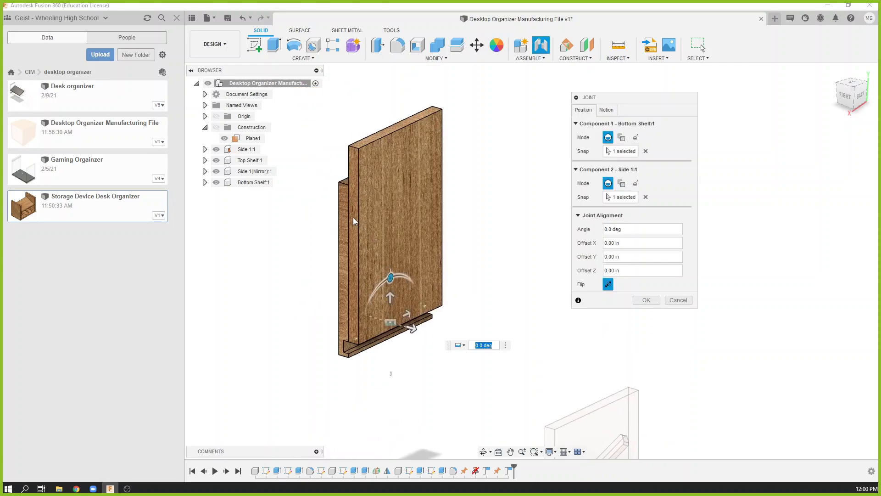
pyautogui.click(608, 285)
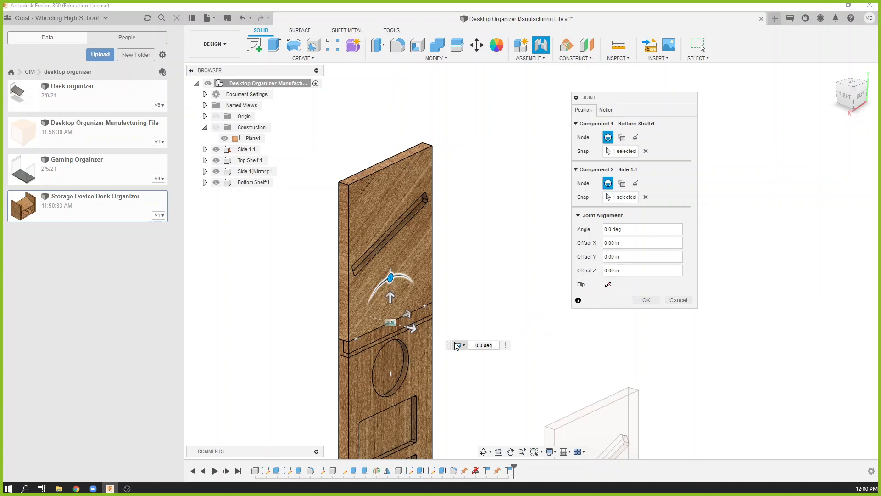
# Offset the bottom shelf -2.00 in along Y from Side 1 and finish the rigid joint.
pyautogui.moveTo(477, 298); pyautogui.dragTo(471, 196, button='middle')
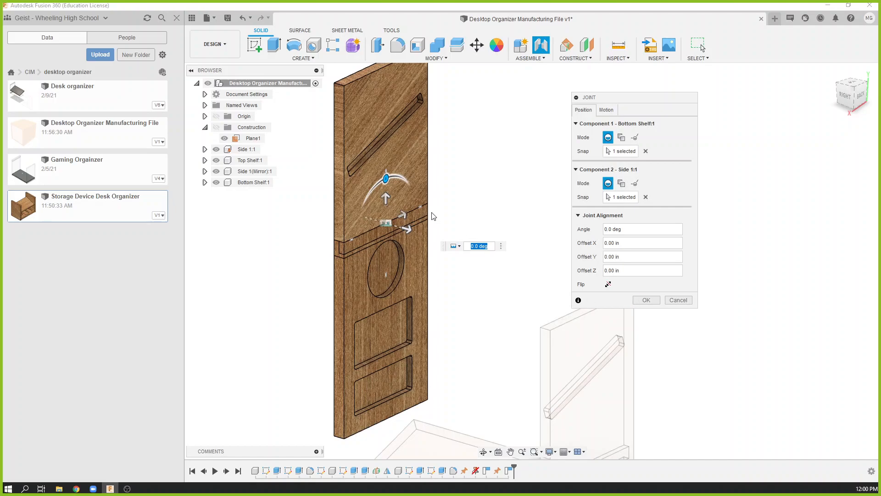
pyautogui.moveTo(385, 198); pyautogui.dragTo(385, 228)
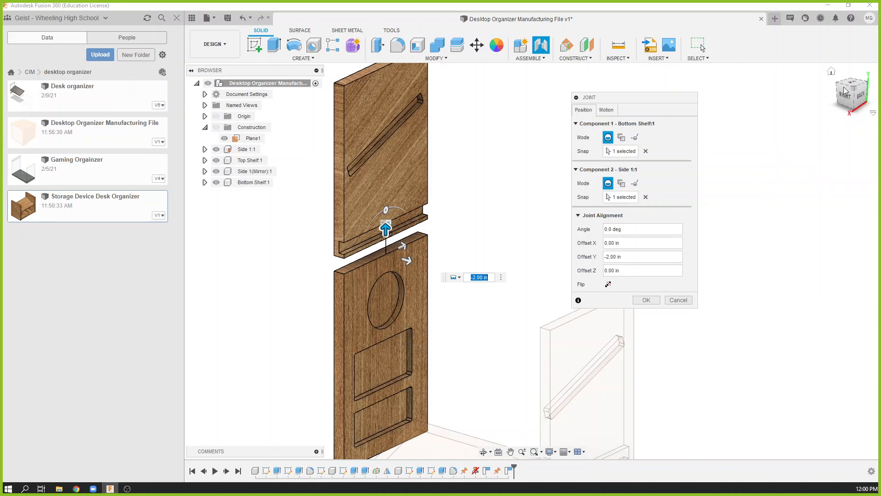
pyautogui.scroll(-2, 476, 220)
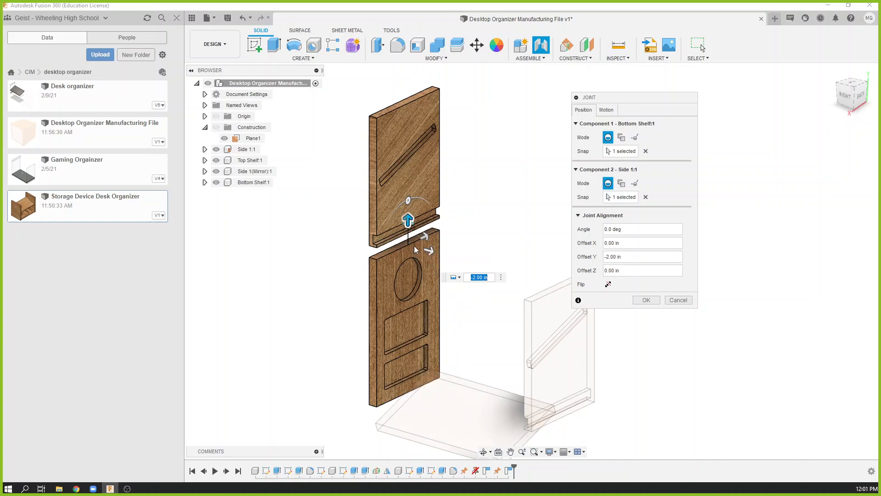
pyautogui.moveTo(407, 223)
pyautogui.mouseDown()
pyautogui.moveTo(407, 235)
pyautogui.moveTo(407, 221)
pyautogui.mouseUp()
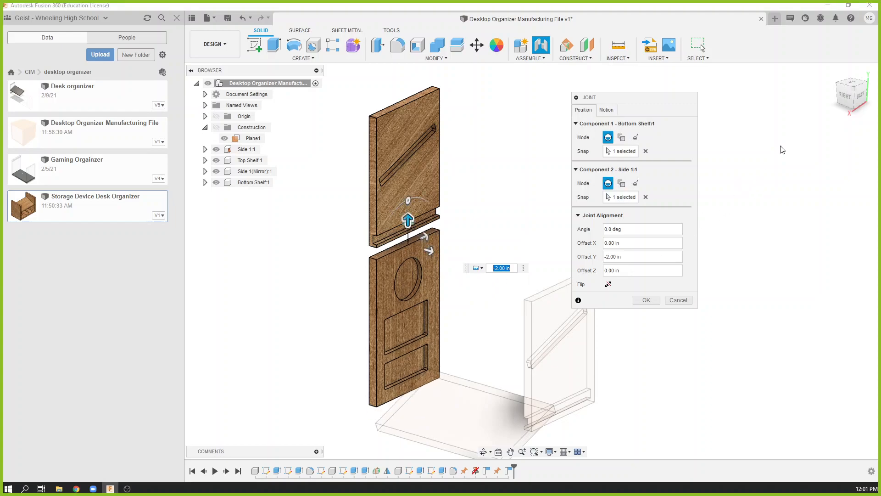
pyautogui.click(856, 100)
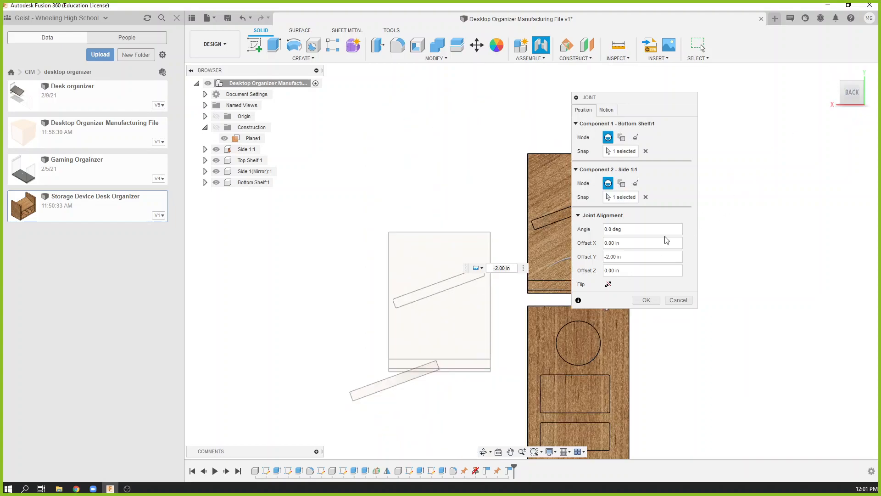
pyautogui.moveTo(463, 230); pyautogui.dragTo(487, 256)
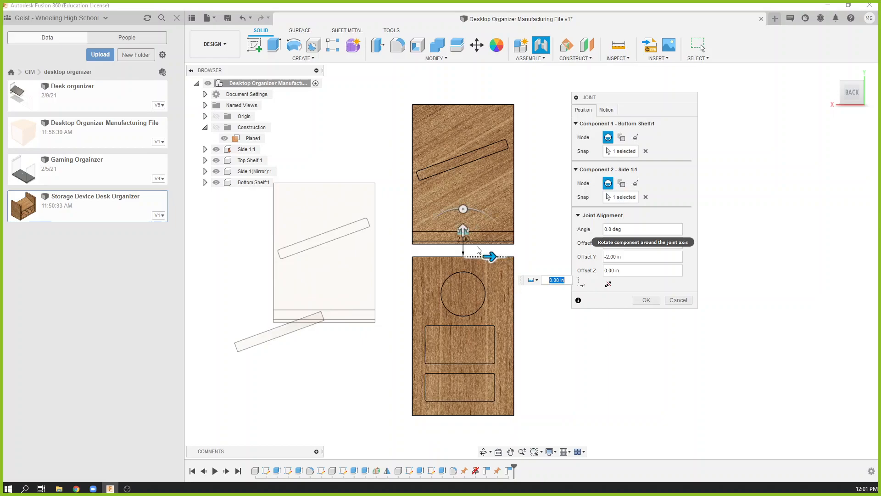
pyautogui.click(646, 300)
pyautogui.keyDown('shift'); pyautogui.moveTo(513, 317); pyautogui.dragTo(555, 334, button='middle'); pyautogui.keyUp('shift')
pyautogui.click(315, 180)
pyautogui.press('Escape')
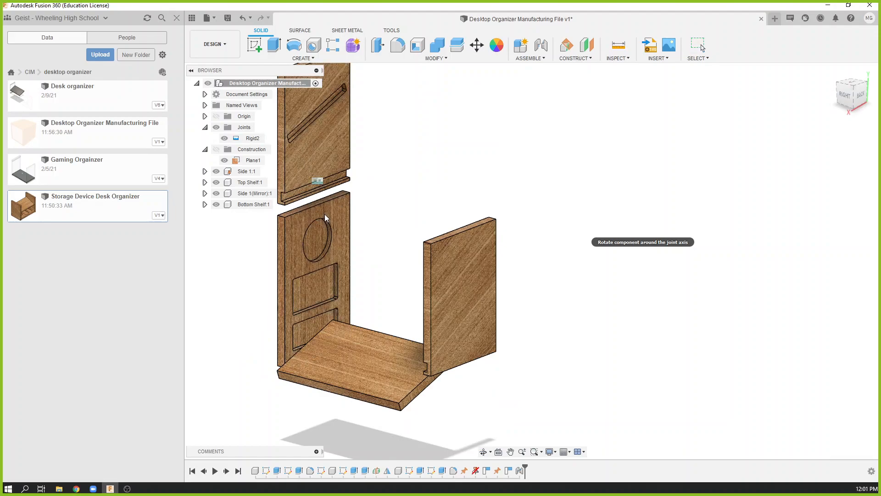
pyautogui.click(315, 173)
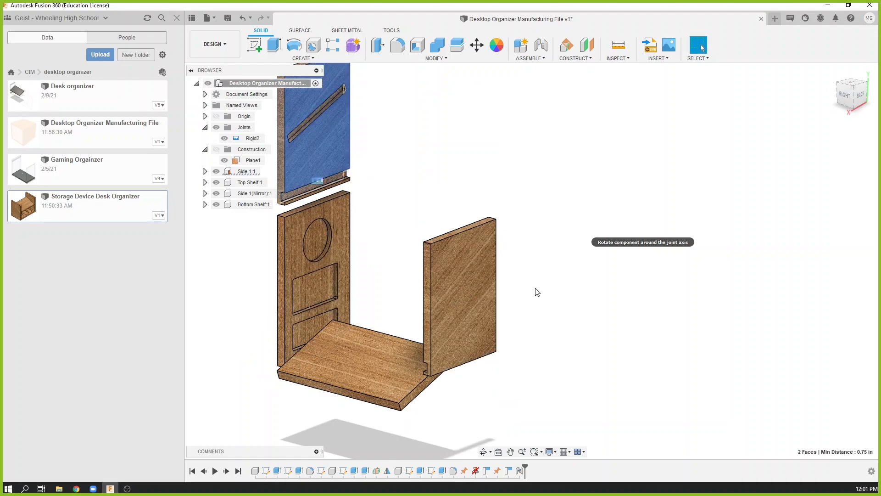
pyautogui.moveTo(530, 284)
pyautogui.keyDown('shift'); pyautogui.mouseDown(button='middle')
pyautogui.moveTo(545, 283)
pyautogui.moveTo(527, 282)
pyautogui.mouseUp(button='middle'); pyautogui.keyUp('shift')
pyautogui.click(476, 157)
pyautogui.click(530, 58)
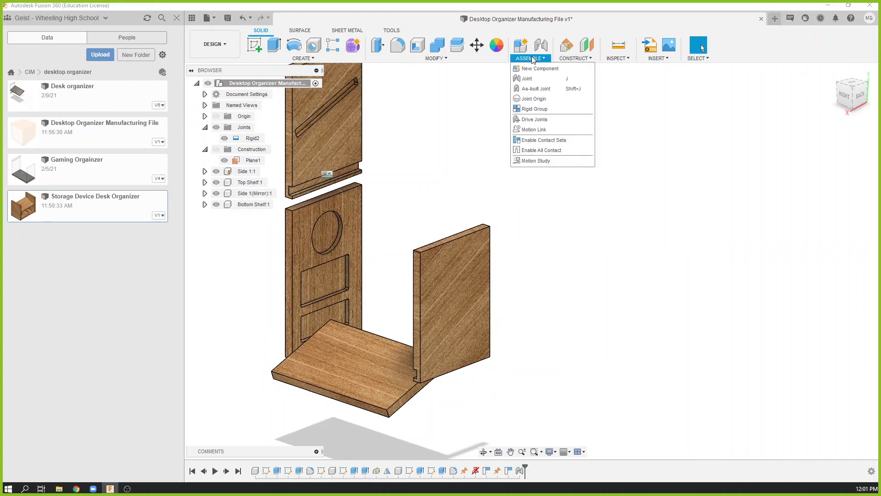
pyautogui.click(527, 79)
pyautogui.keyDown('shift'); pyautogui.moveTo(459, 181); pyautogui.dragTo(509, 222, button='middle'); pyautogui.keyUp('shift')
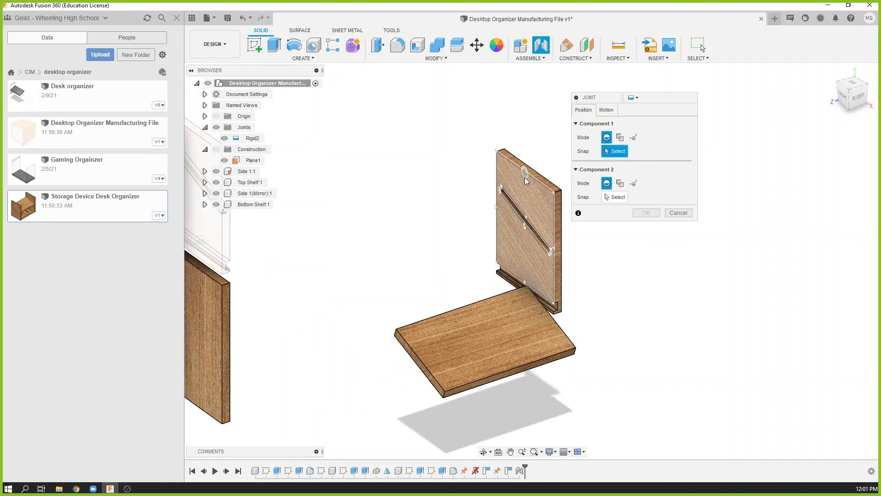
pyautogui.scroll(2, 524, 177)
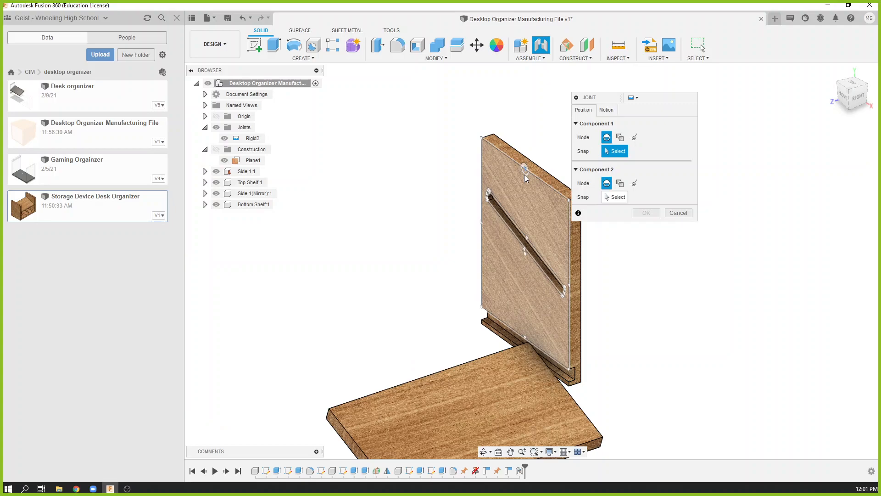
pyautogui.click(525, 178)
pyautogui.keyDown('shift'); pyautogui.moveTo(526, 178); pyautogui.dragTo(389, 219, button='middle'); pyautogui.keyUp('shift')
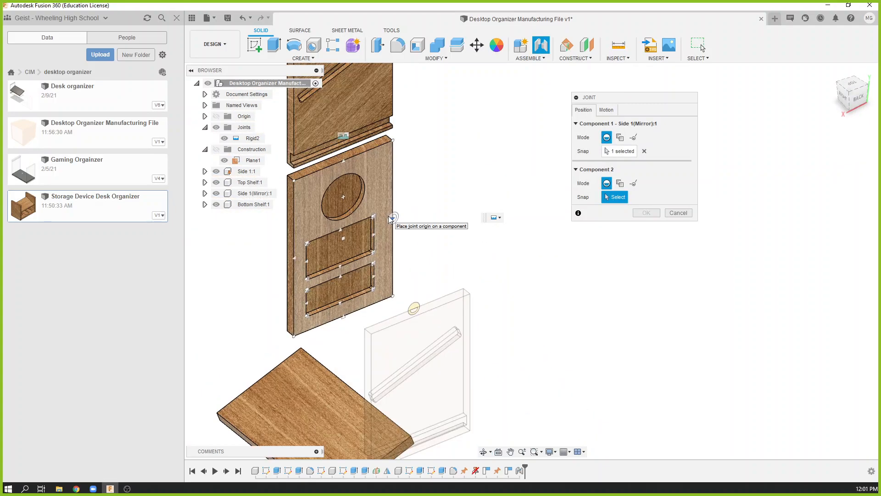
pyautogui.click(390, 218)
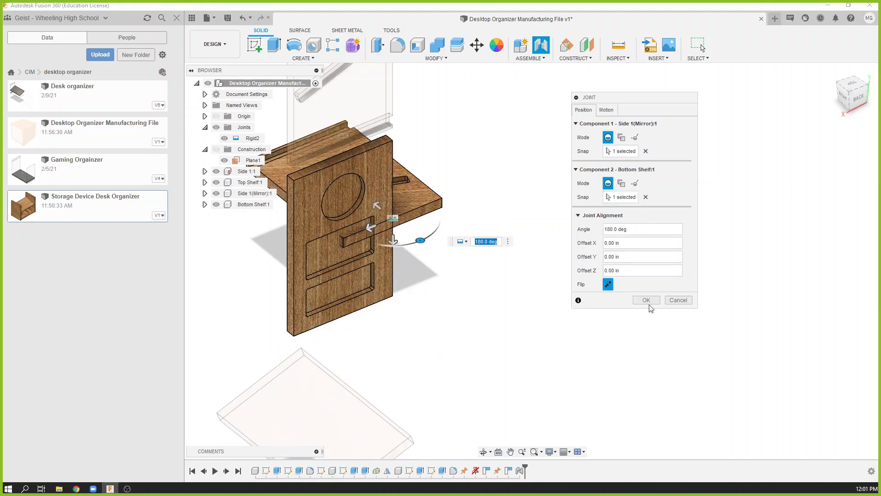
pyautogui.click(678, 300)
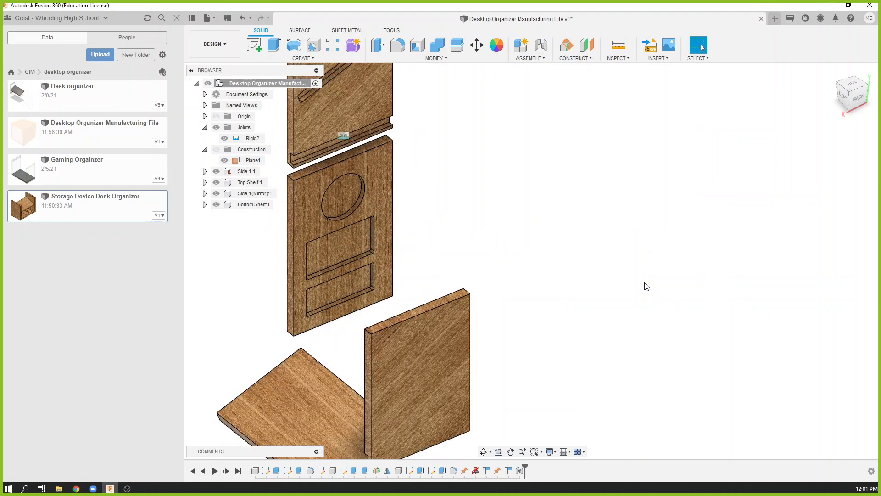
# Joint the mirrored side's inner upper edge midpoint to the midpoint of the bottom shelf's long edge beside the pockets, and flip it.
pyautogui.click(530, 59)
pyautogui.click(532, 81)
pyautogui.keyDown('shift'); pyautogui.moveTo(491, 188); pyautogui.dragTo(513, 331, button='middle'); pyautogui.keyUp('shift')
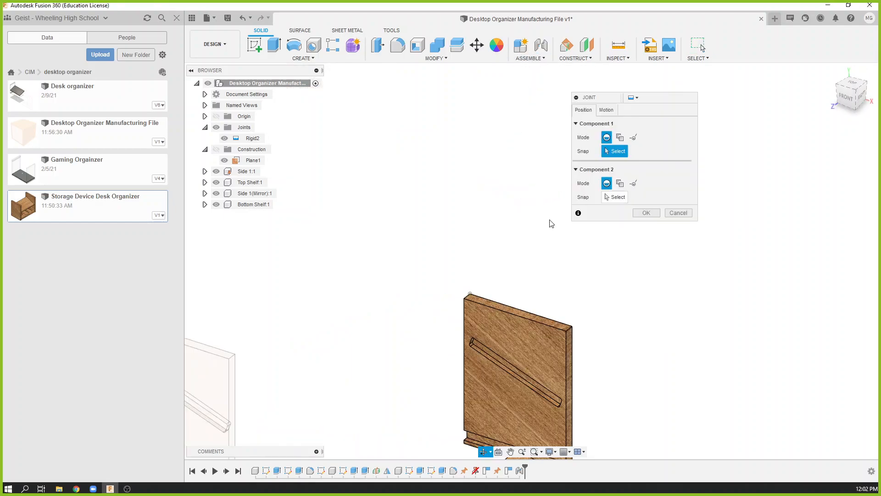
pyautogui.click(514, 328)
pyautogui.keyDown('shift'); pyautogui.moveTo(429, 301); pyautogui.dragTo(360, 297, button='middle'); pyautogui.keyUp('shift')
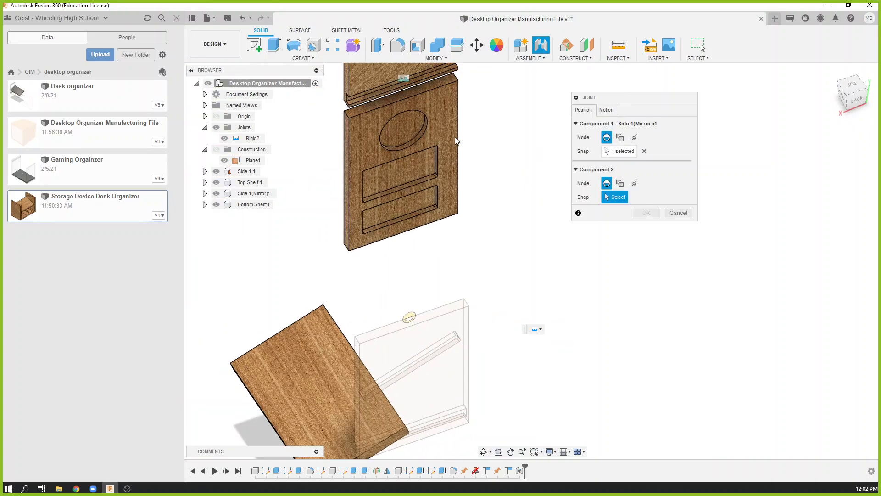
pyautogui.click(455, 153)
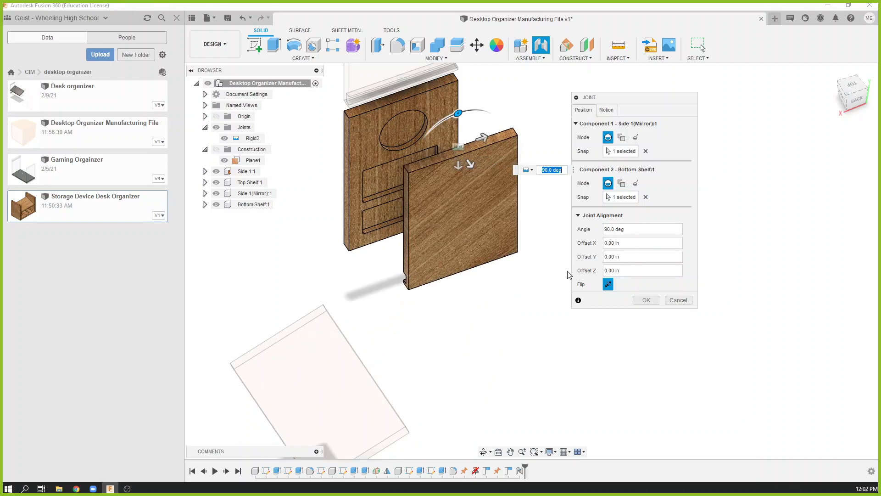
pyautogui.click(608, 284)
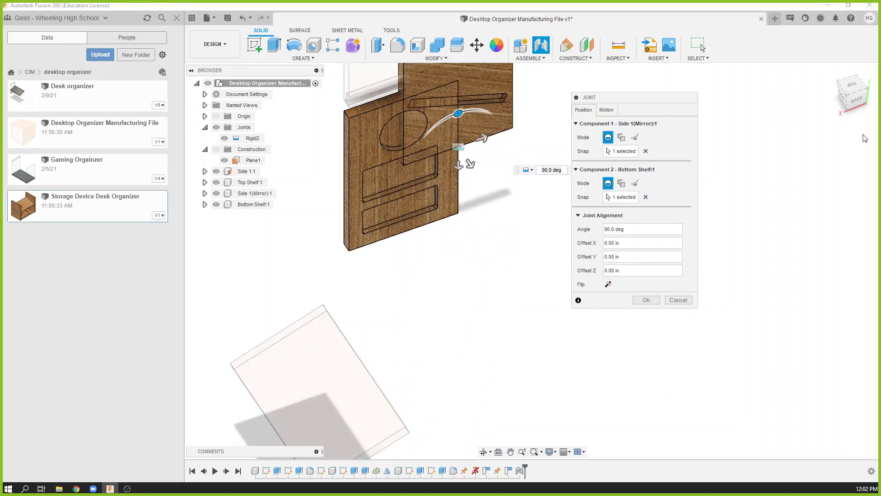
# Offset the mirrored side -7.00 in along X and 5.00 in along Y to sit beside Side 1, and finish the joint.
pyautogui.click(856, 98)
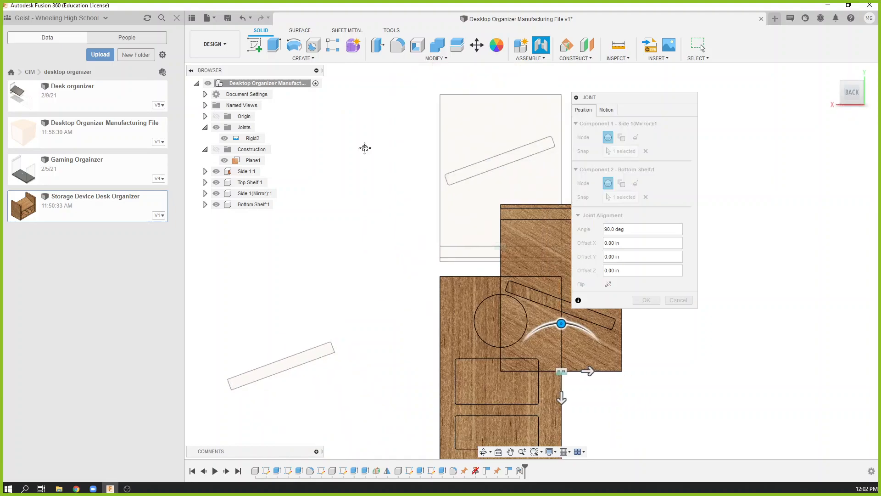
pyautogui.moveTo(475, 322); pyautogui.dragTo(553, 321)
pyautogui.moveTo(525, 349); pyautogui.dragTo(526, 227)
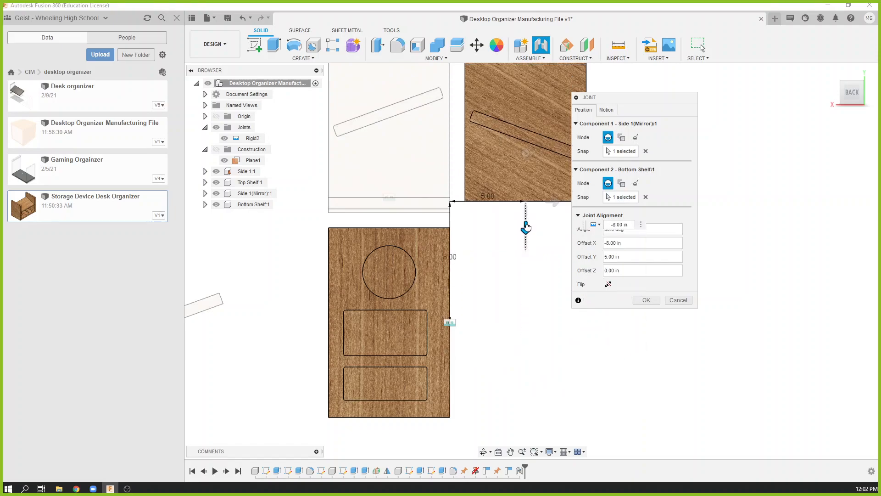
pyautogui.scroll(-2, 498, 279)
pyautogui.moveTo(494, 281); pyautogui.dragTo(455, 314, button='middle')
pyautogui.moveTo(486, 279); pyautogui.dragTo(486, 290)
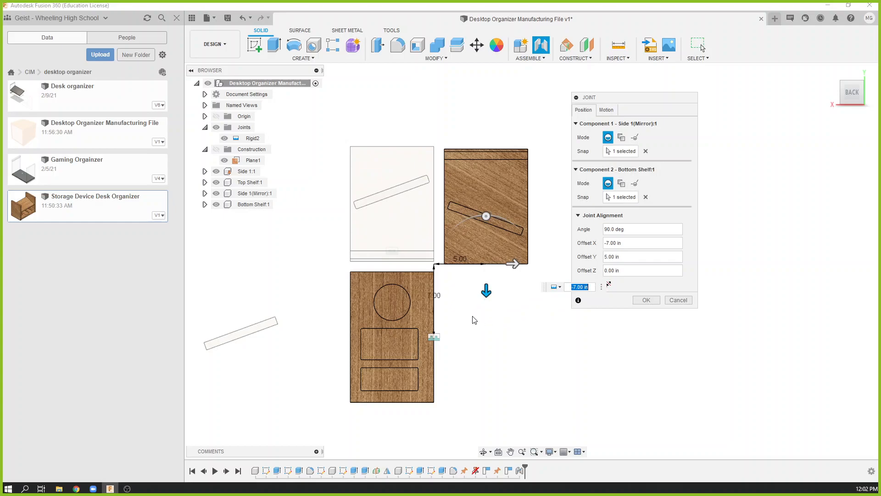
pyautogui.click(651, 301)
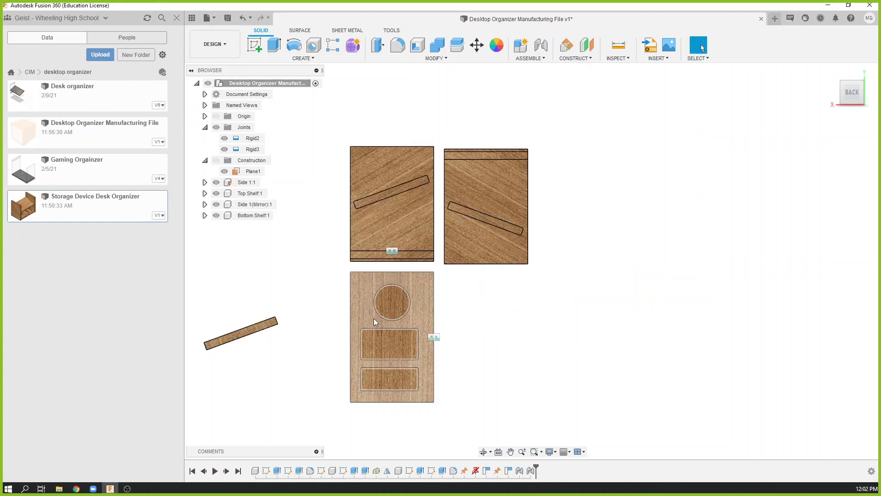
# Joint the top shelf's face center to the midpoint of the mirrored side's lower inner edge, and flip the shelf.
pyautogui.keyDown('shift'); pyautogui.moveTo(586, 319); pyautogui.dragTo(610, 329, button='middle'); pyautogui.keyUp('shift')
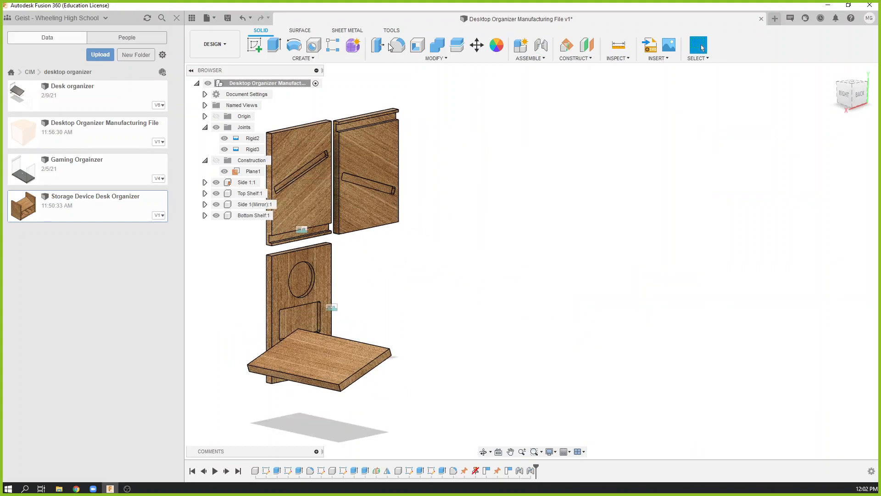
pyautogui.click(512, 55)
pyautogui.click(528, 79)
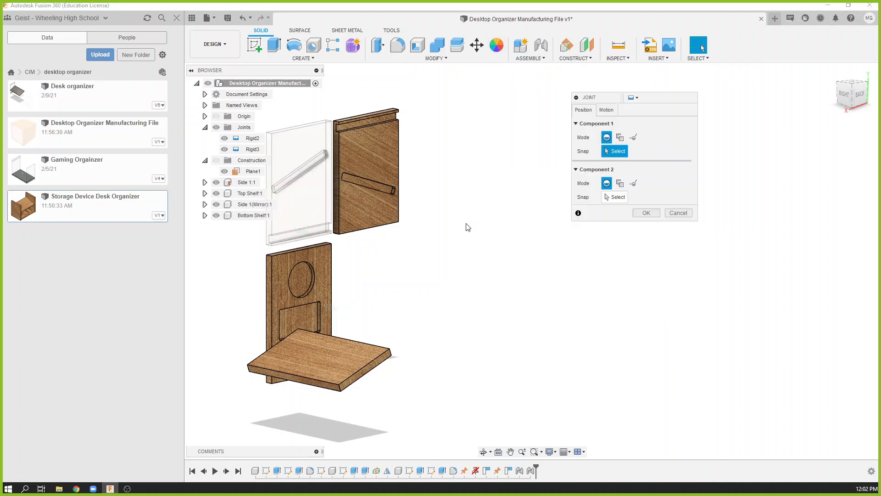
pyautogui.keyDown('shift'); pyautogui.moveTo(441, 271); pyautogui.dragTo(398, 236, button='middle'); pyautogui.keyUp('shift')
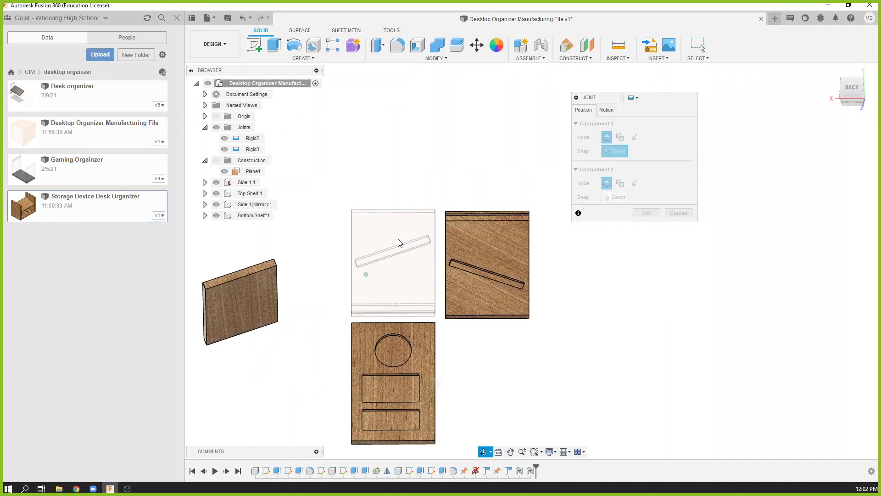
pyautogui.keyDown('shift'); pyautogui.moveTo(318, 343); pyautogui.dragTo(337, 363, button='middle'); pyautogui.keyUp('shift')
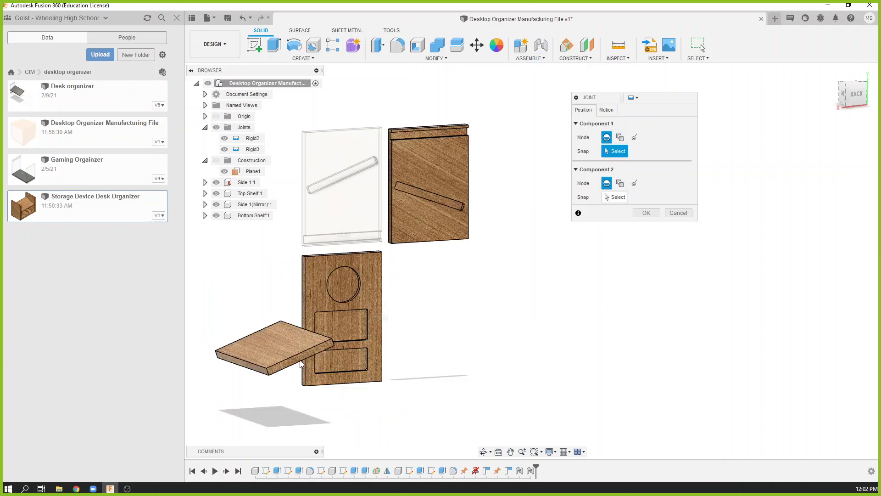
pyautogui.click(275, 352)
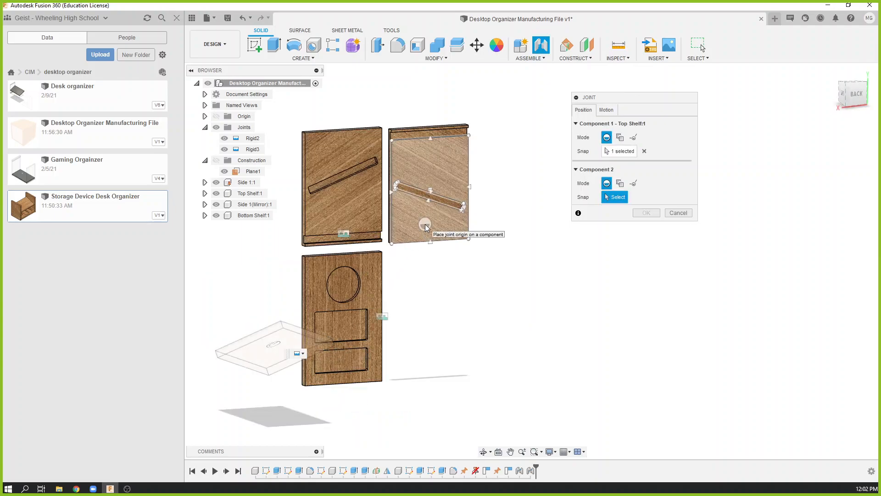
pyautogui.click(426, 227)
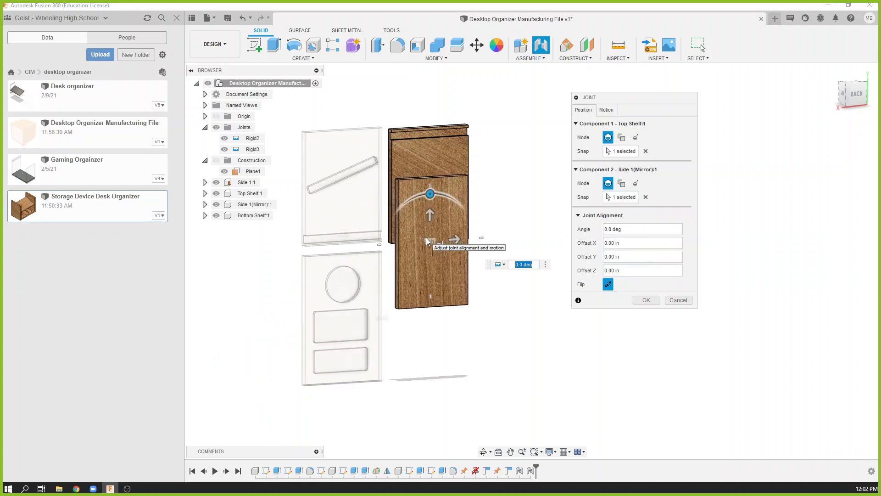
pyautogui.click(609, 285)
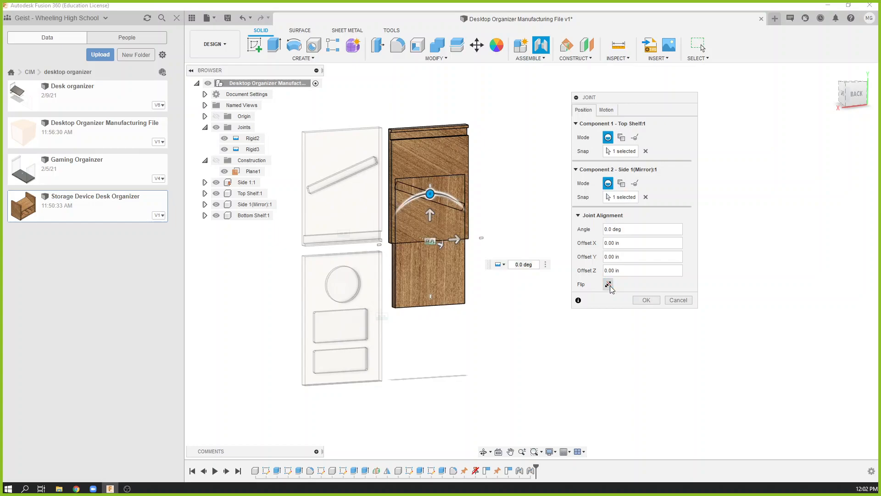
# Offset the top shelf -7.00 in along Y from the mirrored side and finish the rigid joint.
pyautogui.click(854, 94)
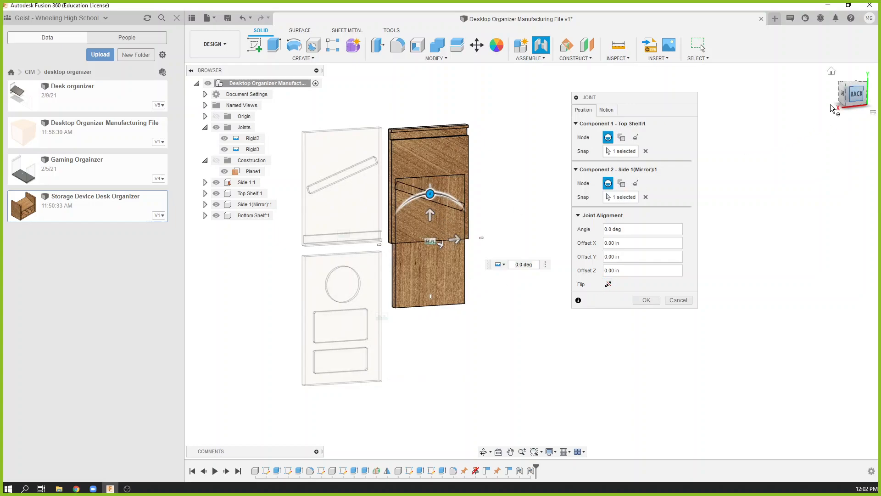
pyautogui.moveTo(527, 245); pyautogui.dragTo(523, 322)
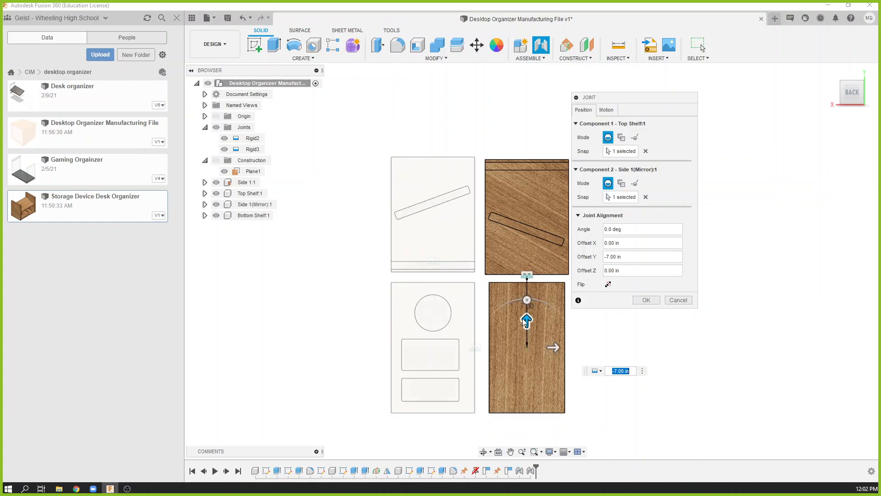
pyautogui.click(554, 348)
pyautogui.click(646, 300)
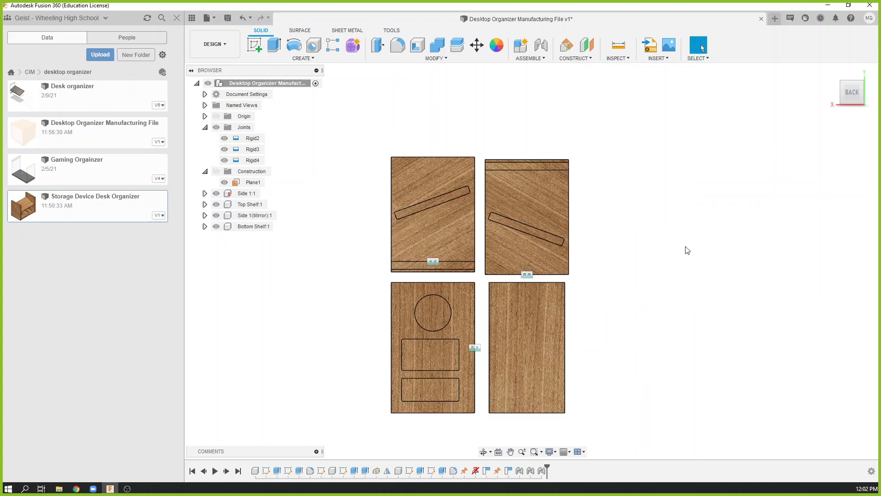
# Edit the top shelf's rigid joint to offset the shelf 1.00 in along X.
pyautogui.scroll(2, 533, 307)
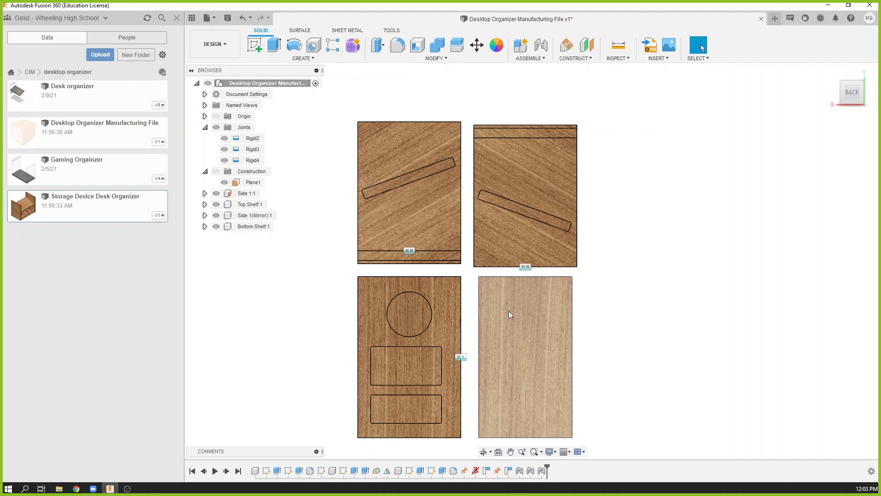
pyautogui.keyDown('shift'); pyautogui.moveTo(662, 271); pyautogui.dragTo(673, 235, button='middle'); pyautogui.keyUp('shift')
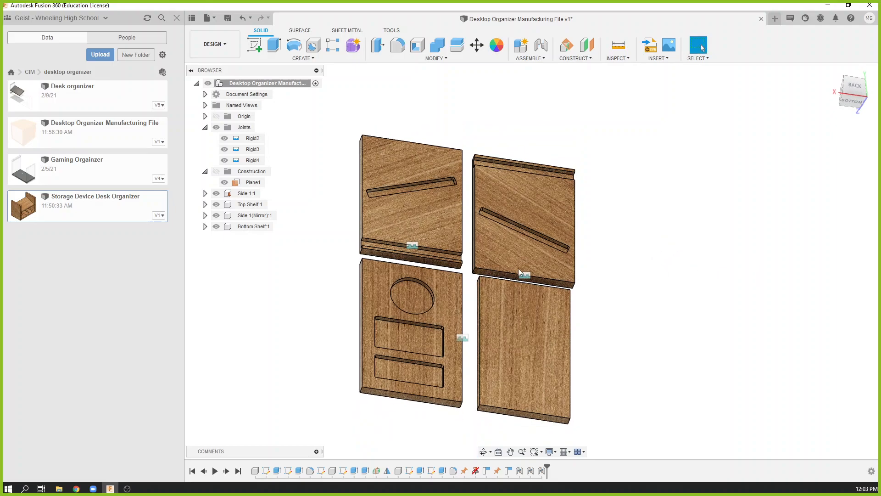
pyautogui.click(205, 127)
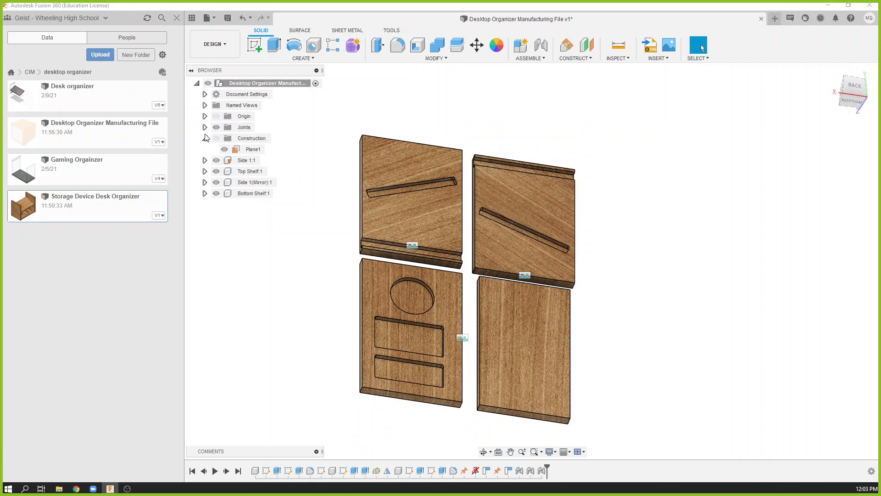
pyautogui.click(204, 127)
pyautogui.rightClick(249, 160)
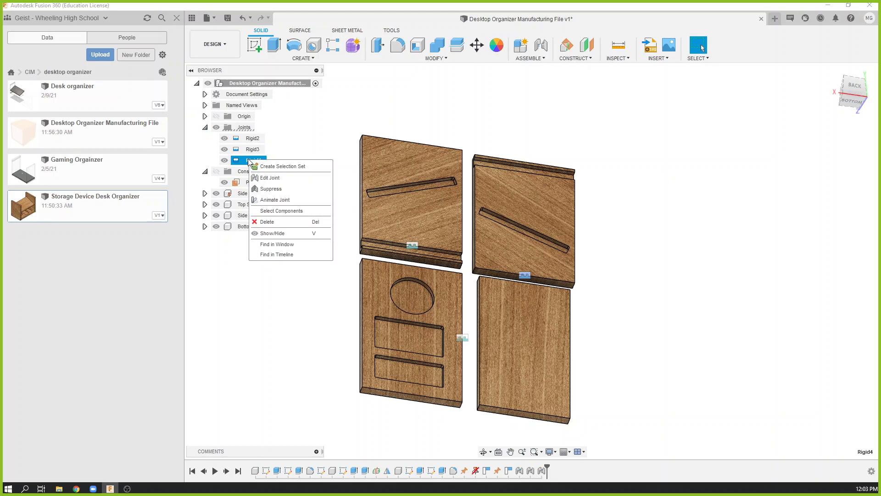
pyautogui.click(269, 177)
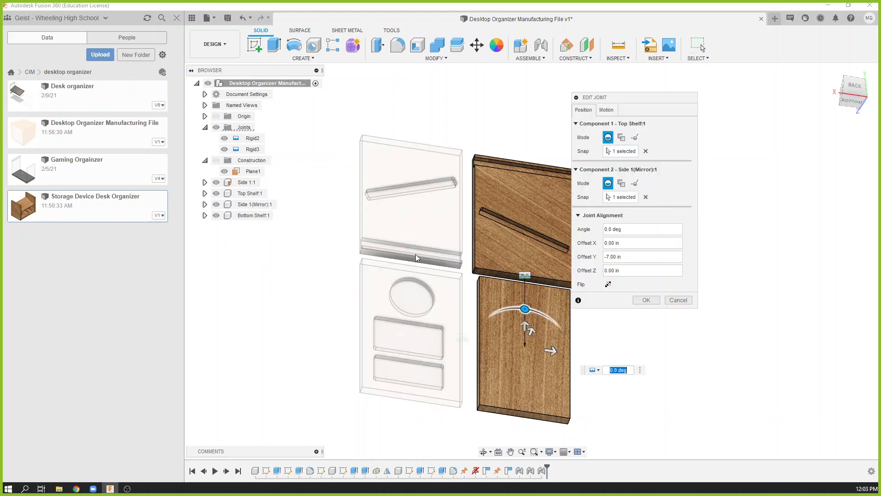
pyautogui.moveTo(555, 351); pyautogui.dragTo(567, 352)
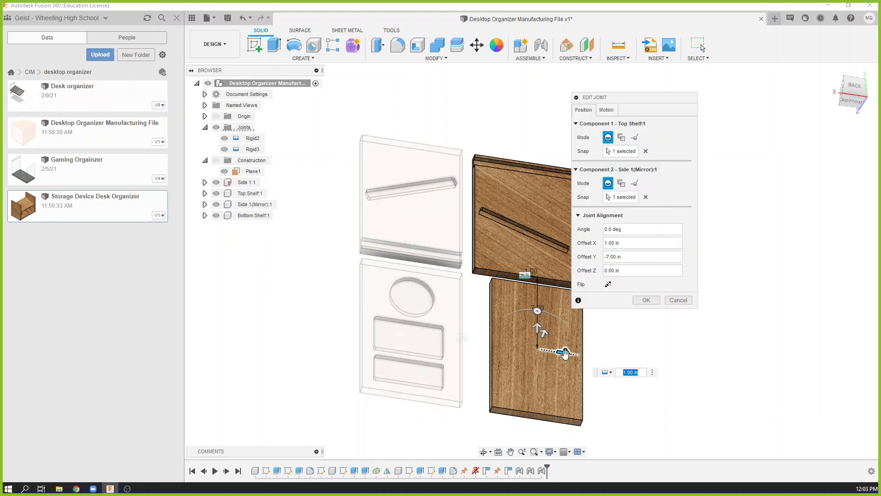
pyautogui.moveTo(535, 326)
pyautogui.mouseDown()
pyautogui.moveTo(534, 313)
pyautogui.moveTo(532, 342)
pyautogui.moveTo(535, 323)
pyautogui.mouseUp()
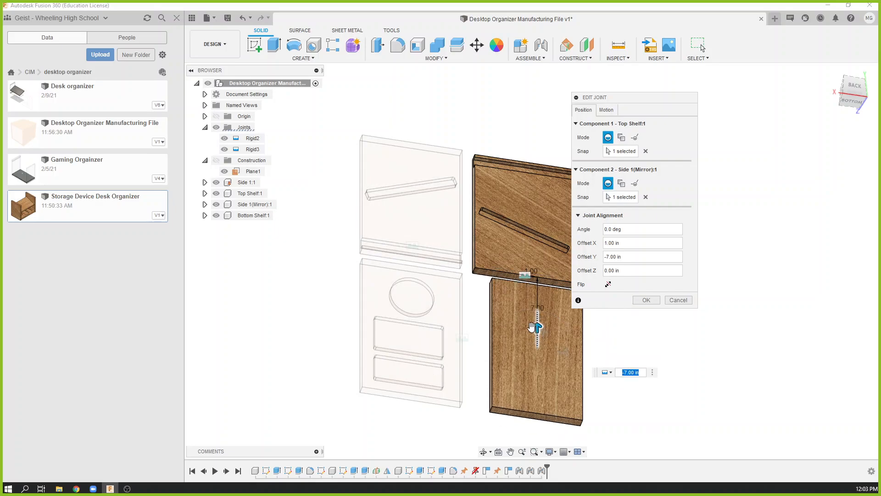
pyautogui.click(645, 300)
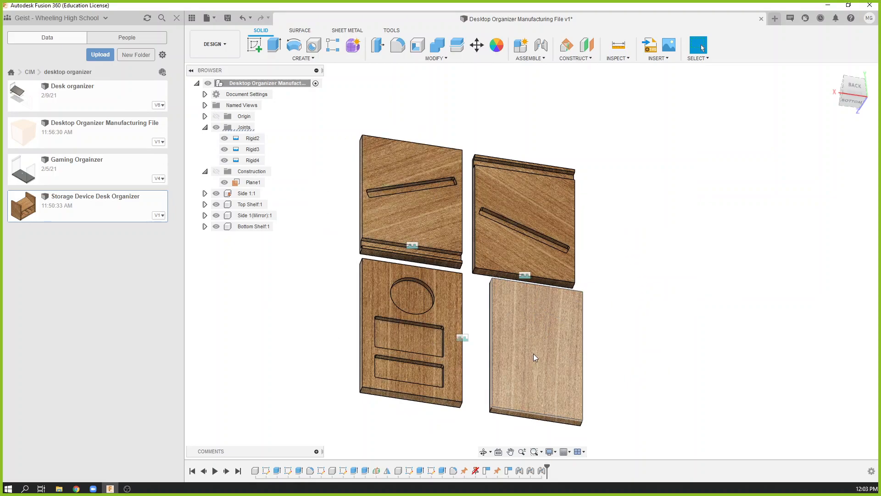
# Edit the top shelf's rigid joint again, setting its X offset to -0.50 in.
pyautogui.click(854, 86)
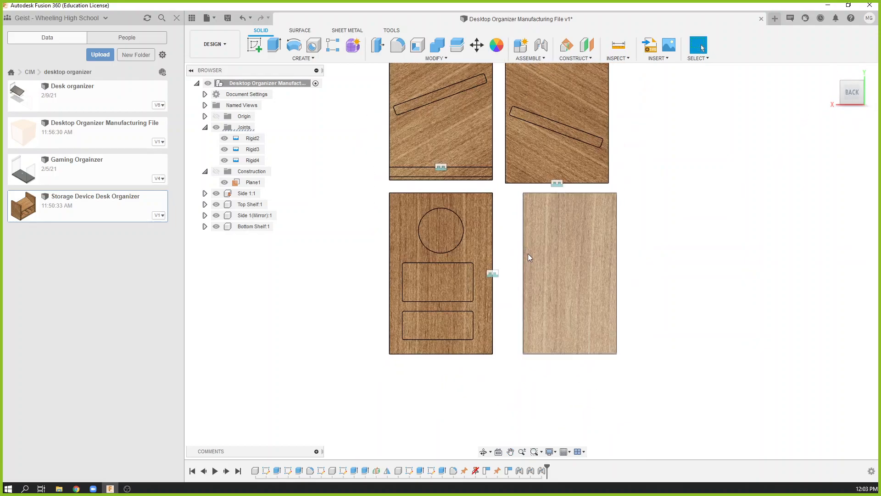
pyautogui.rightClick(250, 161)
pyautogui.click(271, 180)
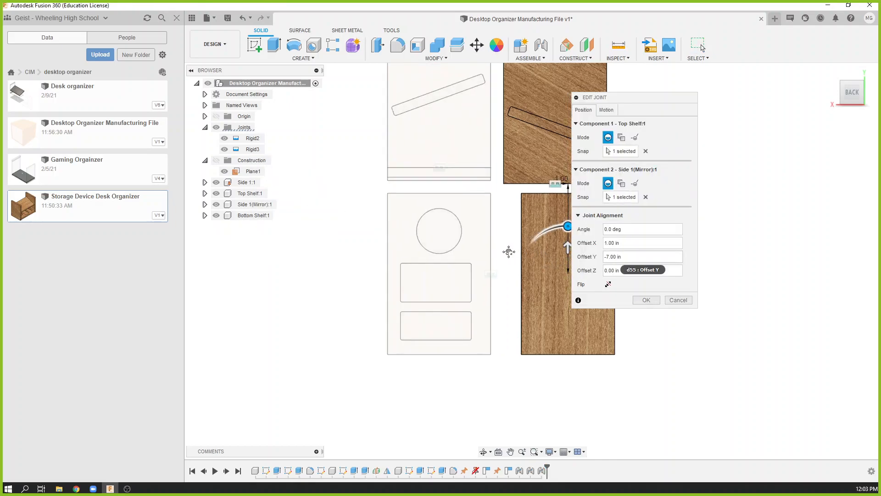
pyautogui.moveTo(495, 274); pyautogui.dragTo(483, 273)
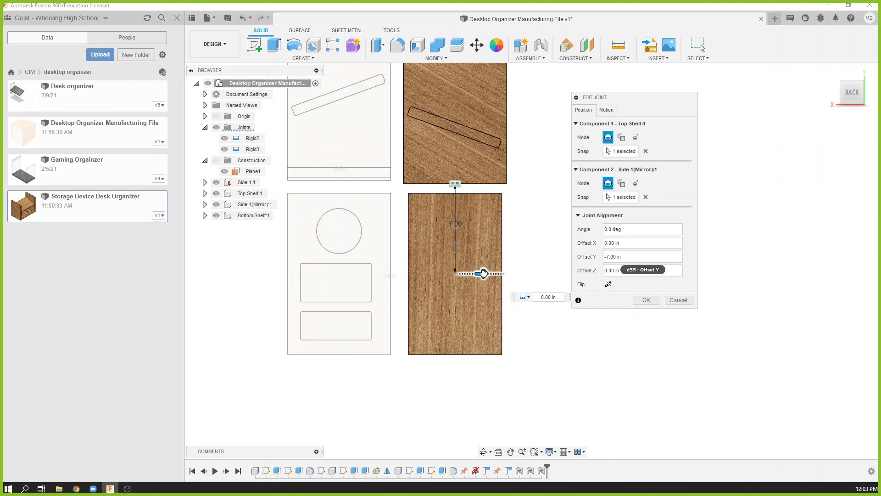
pyautogui.scroll(3, 482, 274)
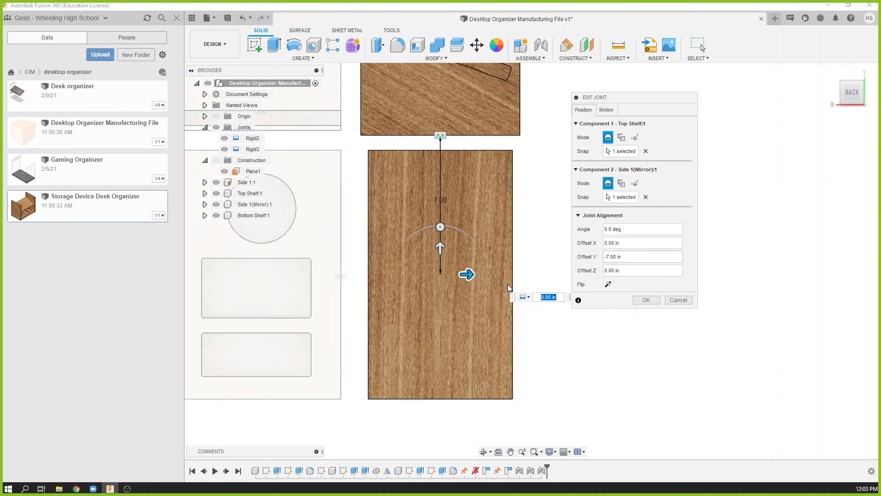
pyautogui.moveTo(470, 272); pyautogui.dragTo(460, 273)
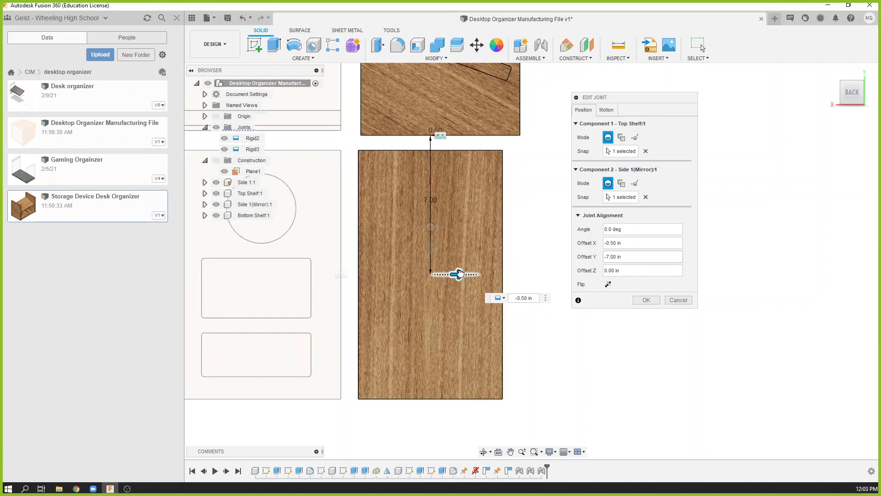
pyautogui.click(646, 300)
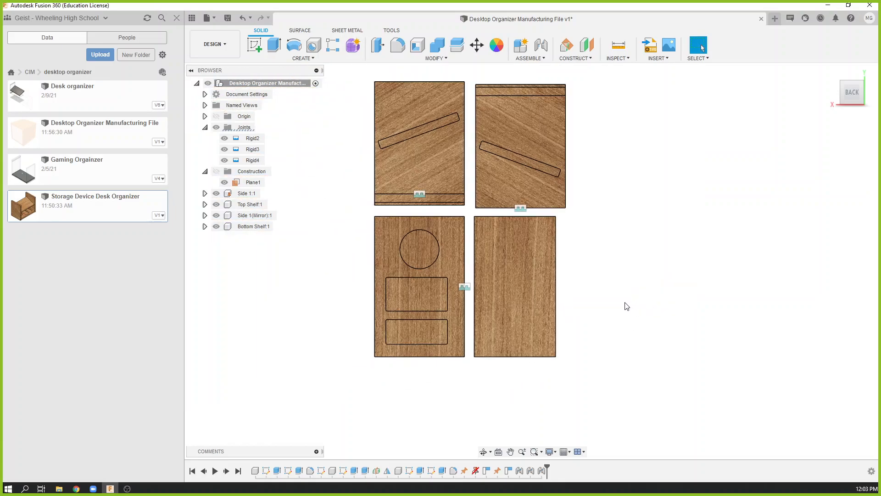
# Save the flat panel layout as a new version of the manufacturing file.
pyautogui.keyDown('shift'); pyautogui.moveTo(610, 267); pyautogui.dragTo(613, 248, button='middle'); pyautogui.keyUp('shift')
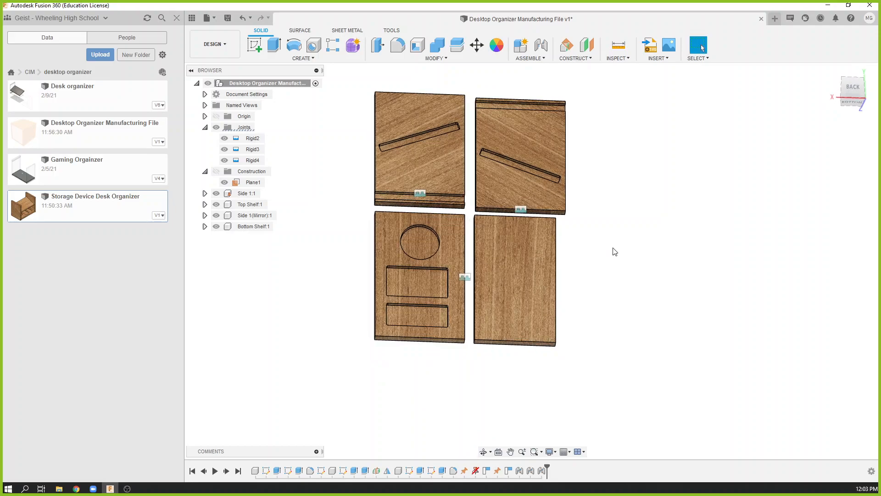
pyautogui.click(227, 18)
pyautogui.click(439, 269)
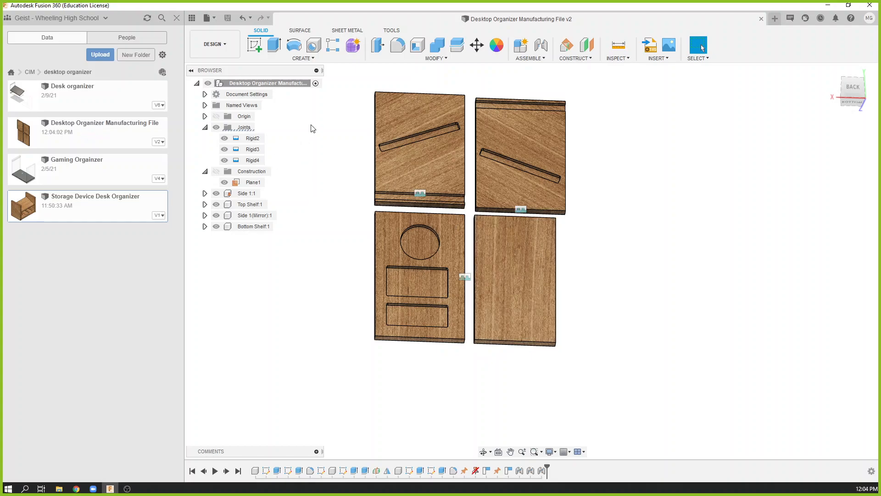
# Switch to the Manufacture workspace and start a new milling setup for the four flat panels.
pyautogui.click(228, 49)
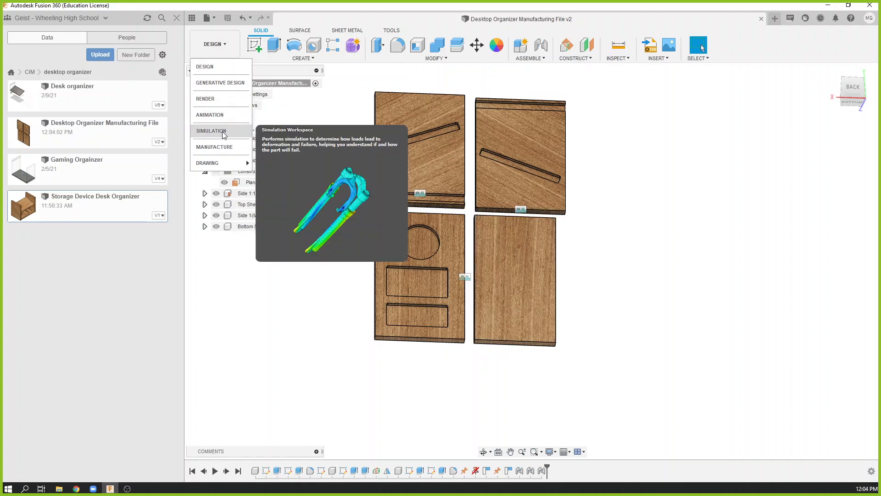
pyautogui.click(224, 148)
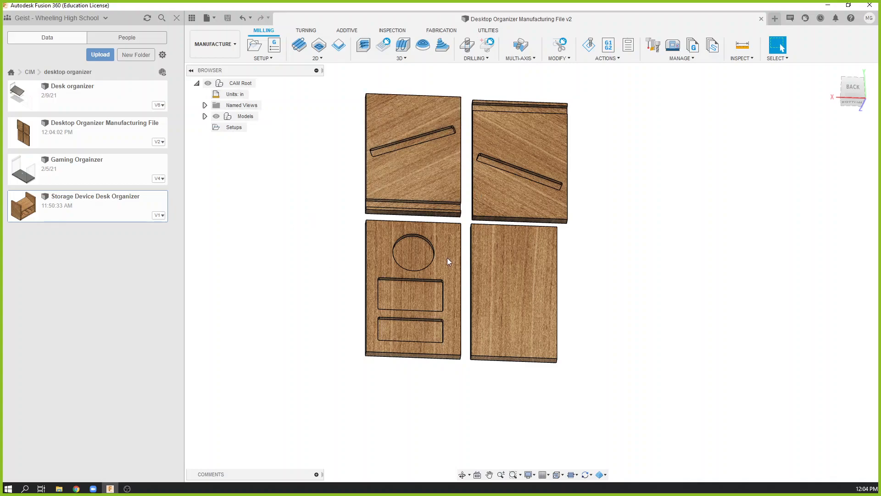
pyautogui.keyDown('shift'); pyautogui.moveTo(506, 263); pyautogui.dragTo(506, 255, button='middle'); pyautogui.keyUp('shift')
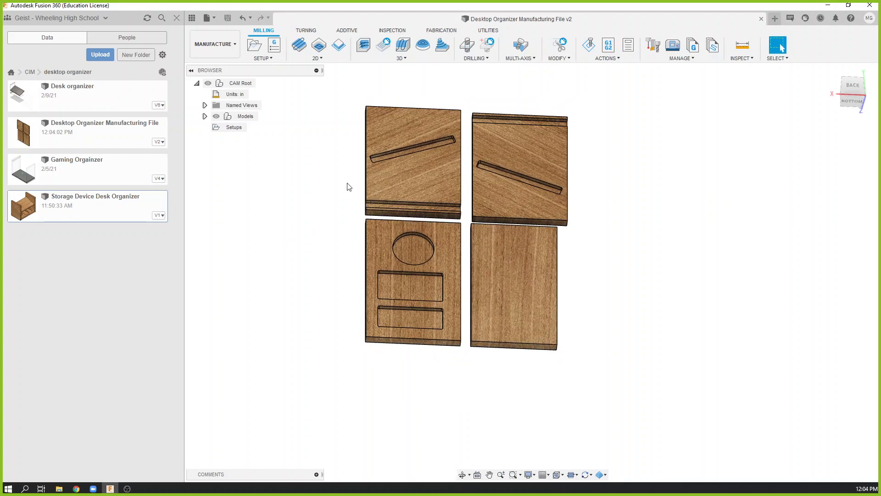
pyautogui.click(257, 46)
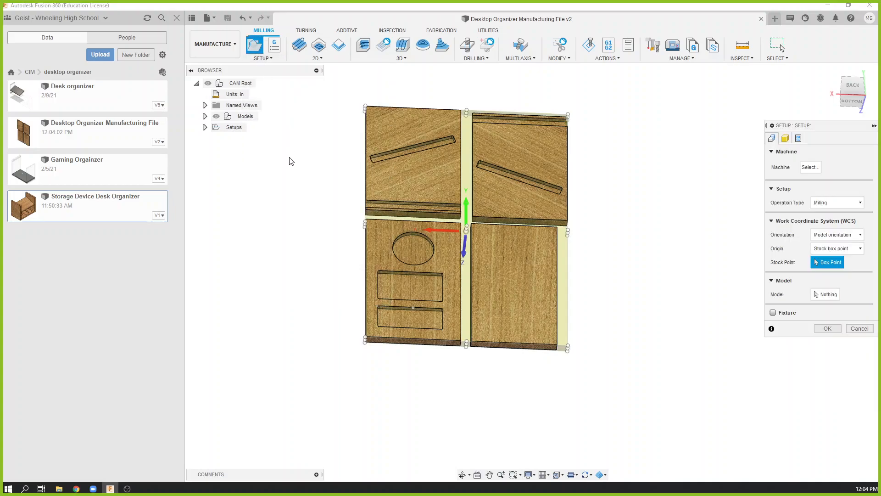
pyautogui.moveTo(507, 309)
pyautogui.keyDown('shift'); pyautogui.mouseDown(button='middle')
pyautogui.moveTo(514, 269)
pyautogui.moveTo(508, 301)
pyautogui.moveTo(497, 288)
pyautogui.moveTo(509, 293)
pyautogui.mouseUp(button='middle'); pyautogui.keyUp('shift')
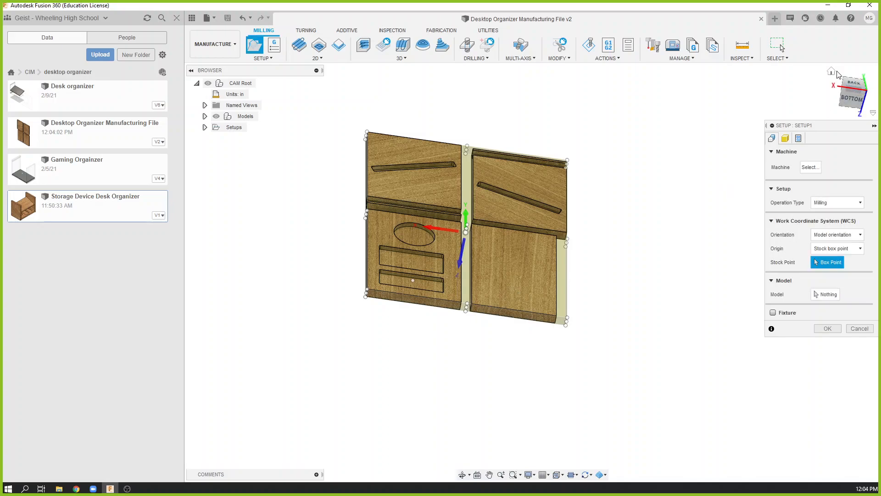
pyautogui.click(831, 72)
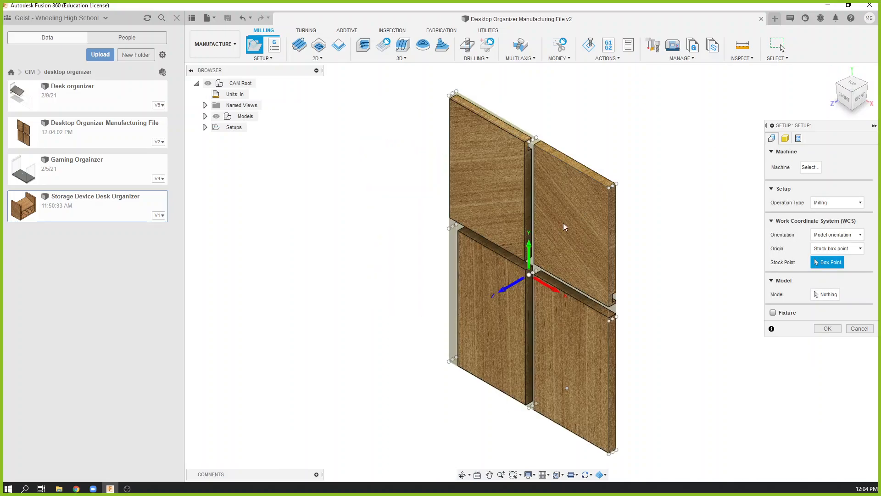
pyautogui.keyDown('shift'); pyautogui.moveTo(511, 249); pyautogui.dragTo(658, 130, button='middle'); pyautogui.keyUp('shift')
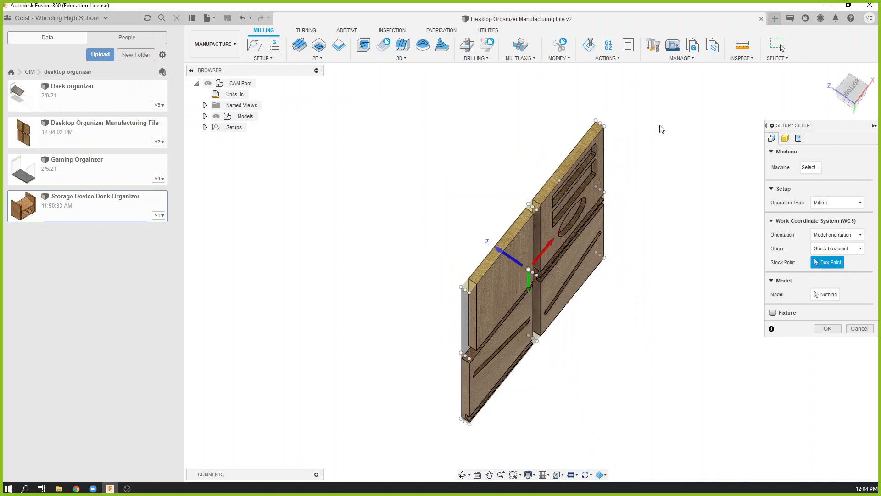
pyautogui.click(857, 100)
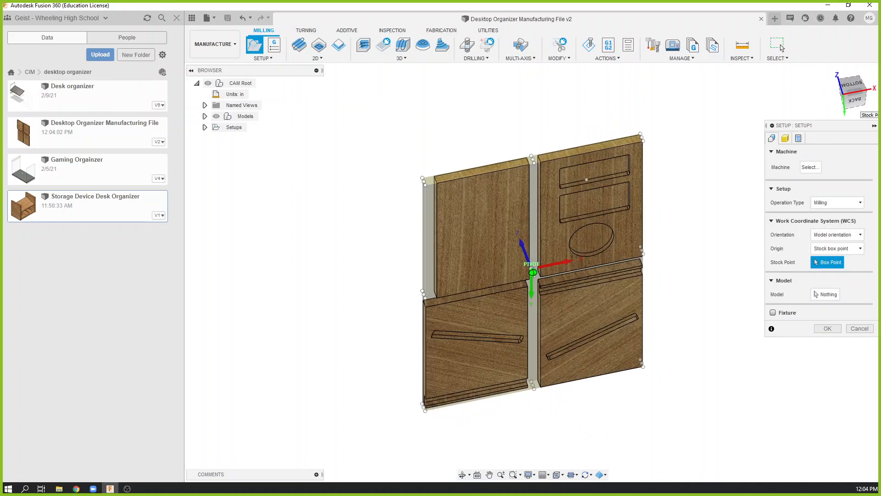
pyautogui.moveTo(854, 103); pyautogui.dragTo(875, 118)
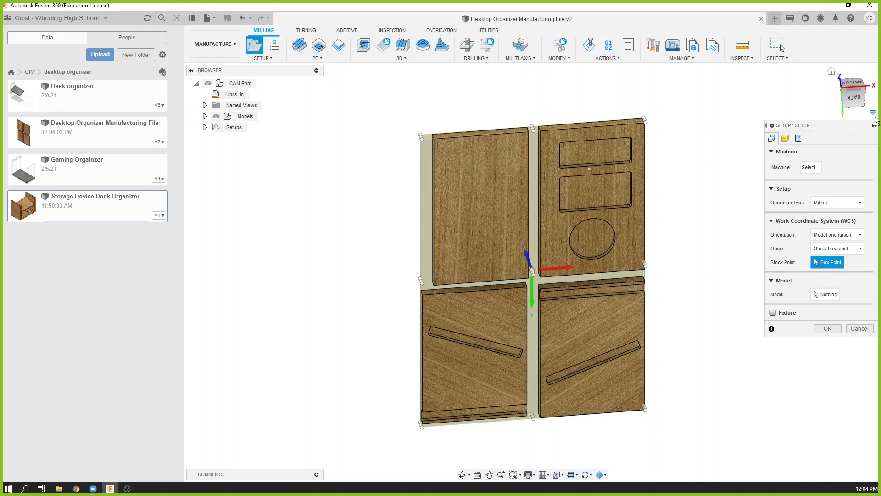
# Set the setup's work coordinate orientation to Select Z axis/plane & X axis and flip the Z axis to point up.
pyautogui.click(844, 89)
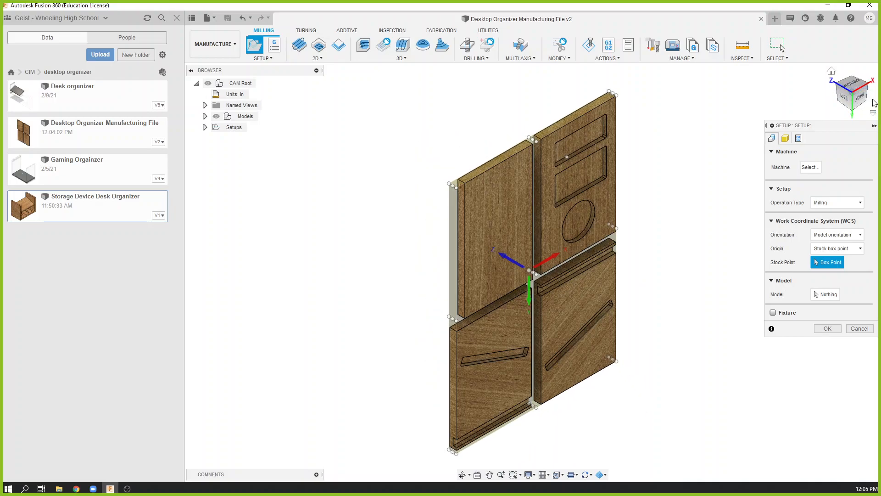
pyautogui.moveTo(857, 97); pyautogui.dragTo(849, 119)
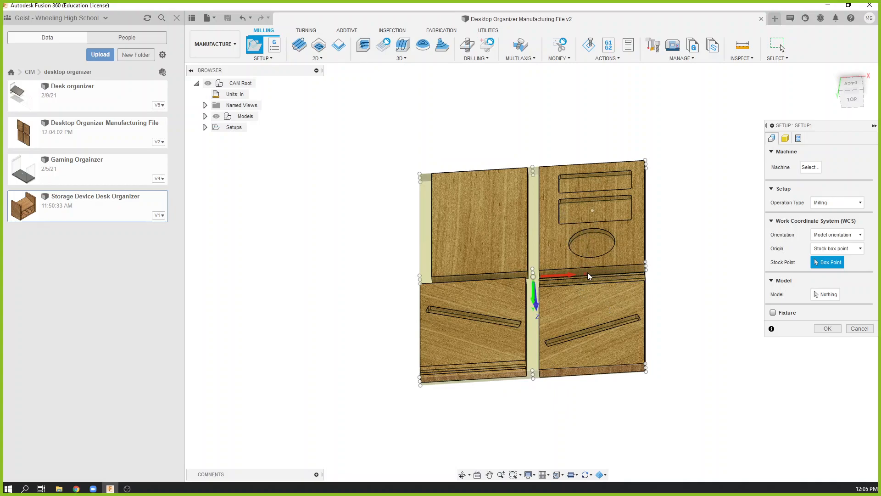
pyautogui.keyDown('shift'); pyautogui.moveTo(594, 276); pyautogui.dragTo(563, 298, button='middle'); pyautogui.keyUp('shift')
pyautogui.keyDown('shift'); pyautogui.moveTo(566, 335); pyautogui.dragTo(577, 326, button='middle'); pyautogui.keyUp('shift')
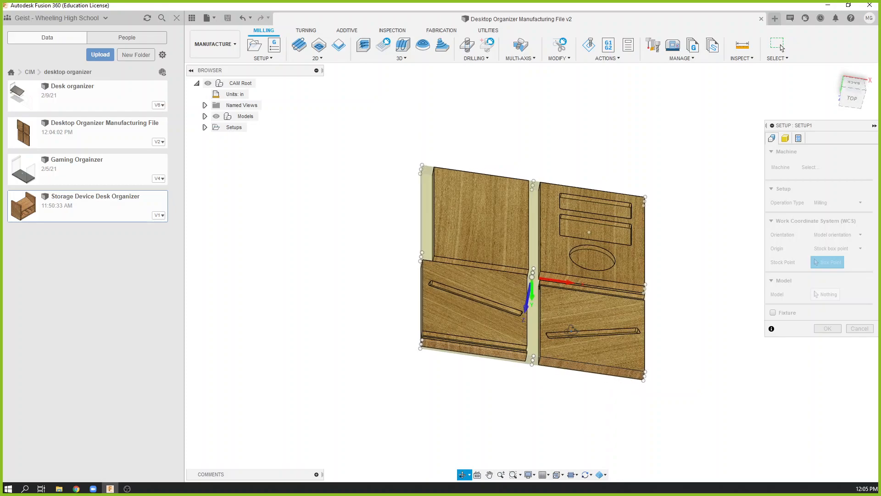
pyautogui.click(863, 101)
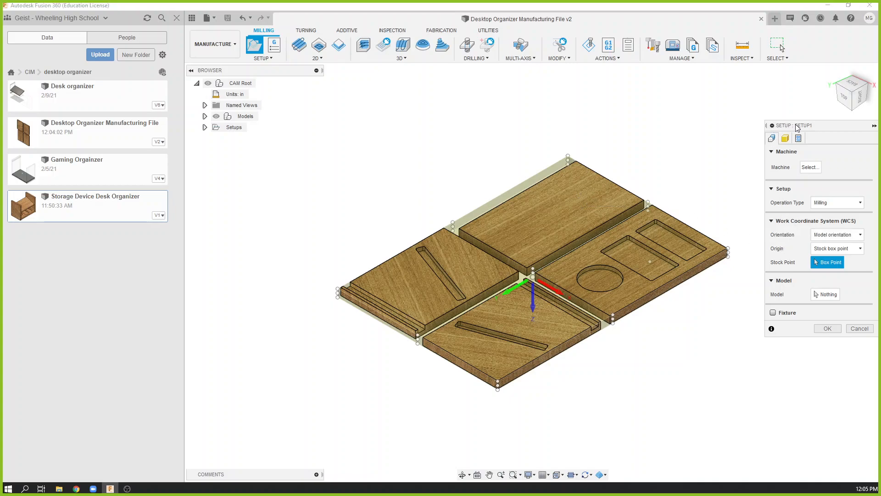
pyautogui.moveTo(795, 125); pyautogui.dragTo(732, 102)
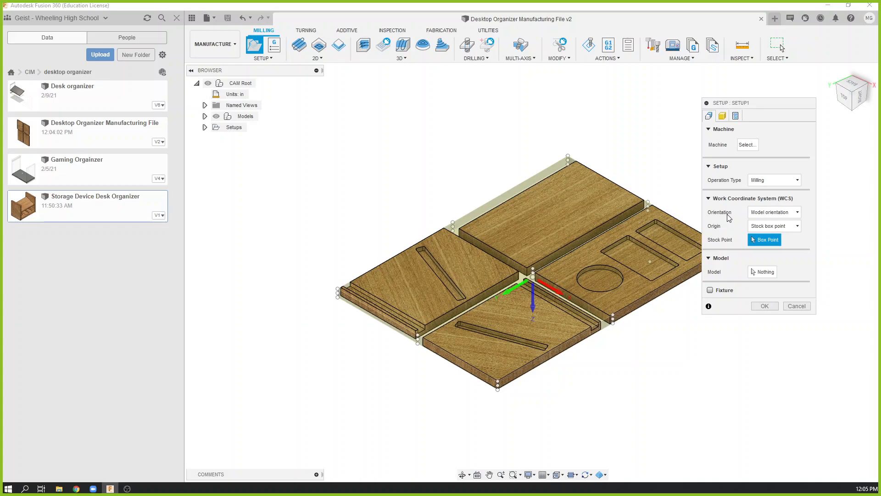
pyautogui.click(763, 214)
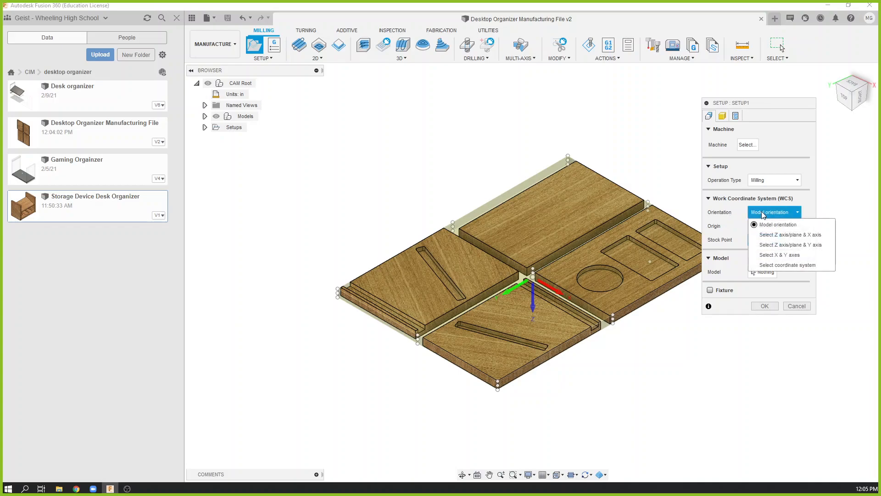
pyautogui.click(798, 235)
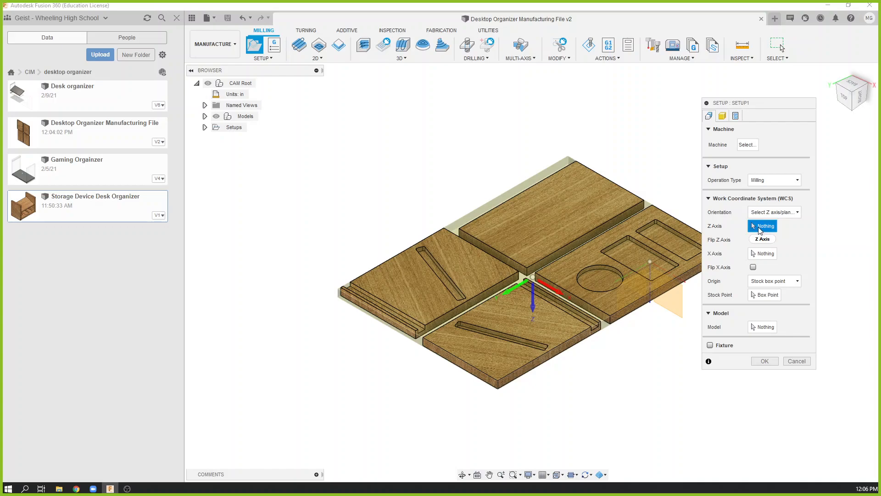
pyautogui.moveTo(760, 230)
pyautogui.scroll(3, 503, 395)
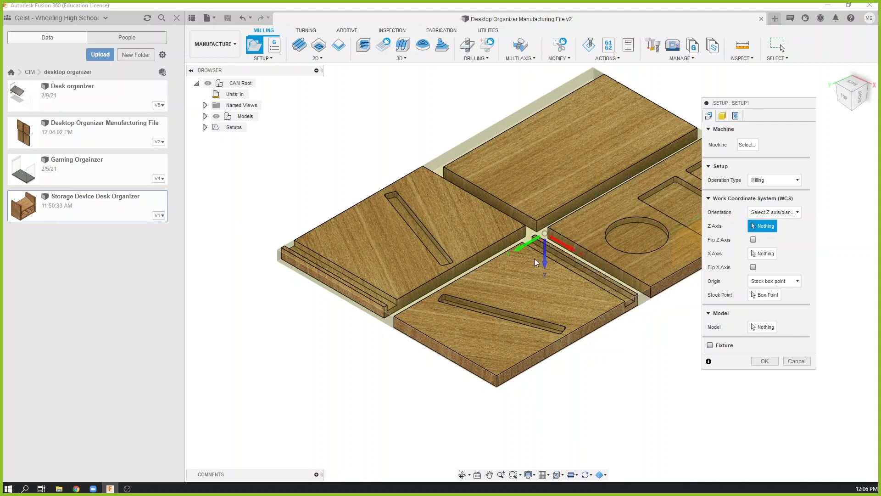
pyautogui.click(753, 240)
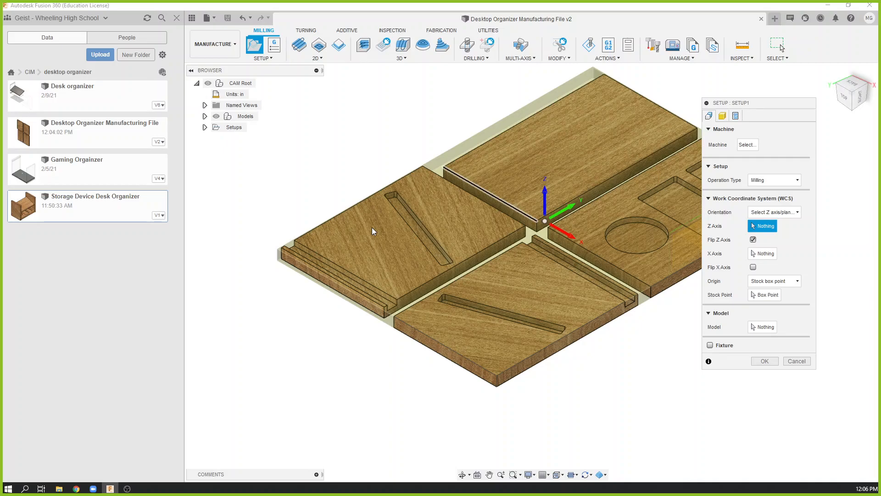
# Set the stock side offset and the stock top offset to 0 in.
pyautogui.scroll(10, 279, 252)
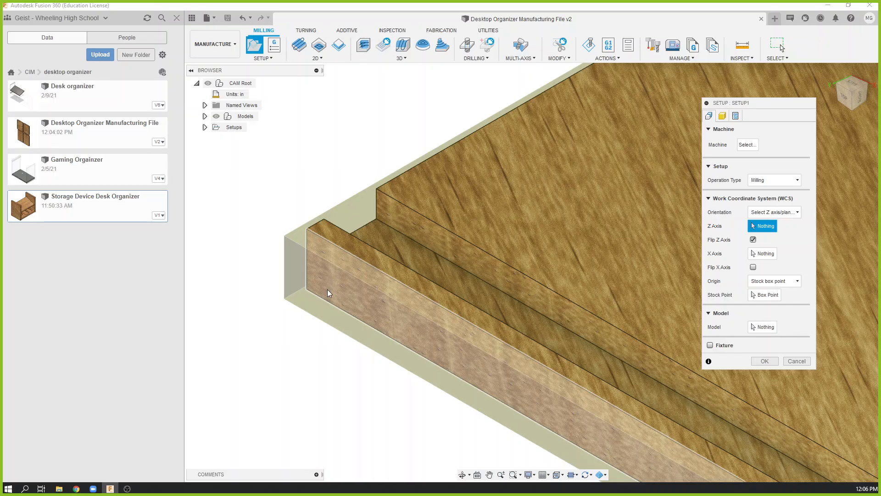
pyautogui.scroll(-2, 323, 280)
pyautogui.scroll(-4, 321, 278)
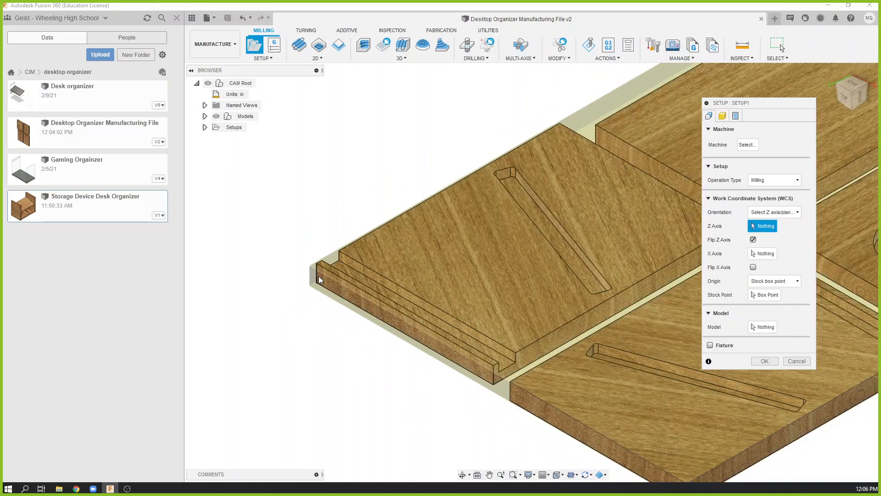
pyautogui.click(722, 116)
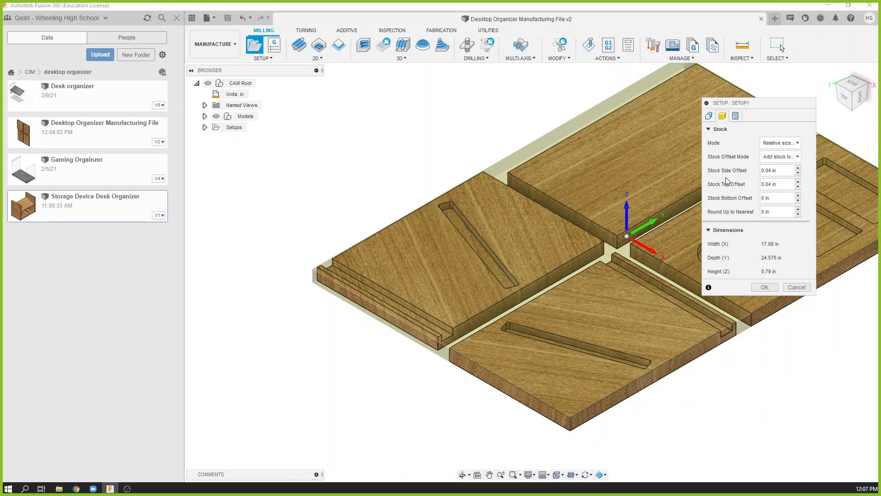
pyautogui.click(780, 170)
pyautogui.write('0')
pyautogui.click(784, 183)
pyautogui.write('0')
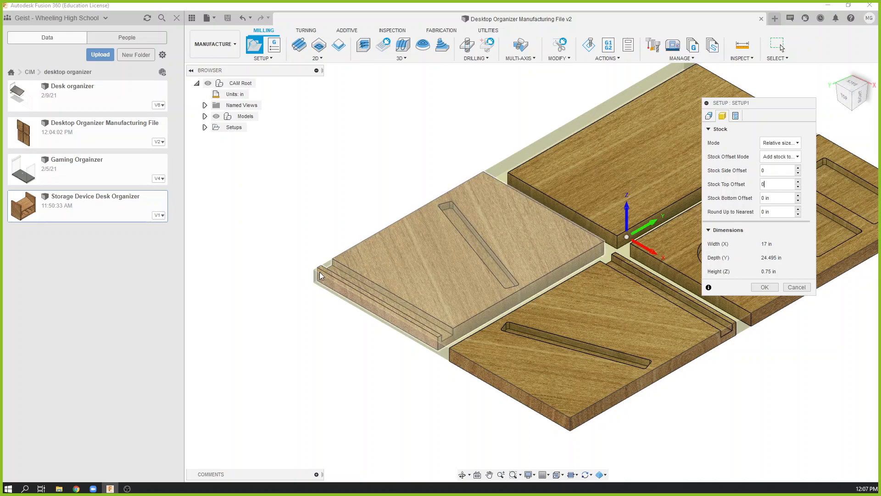
# Place the setup's origin on the stock box's top corner at the nearest outer corner of the front slotted panel.
pyautogui.scroll(3, 319, 271)
pyautogui.scroll(5, 319, 272)
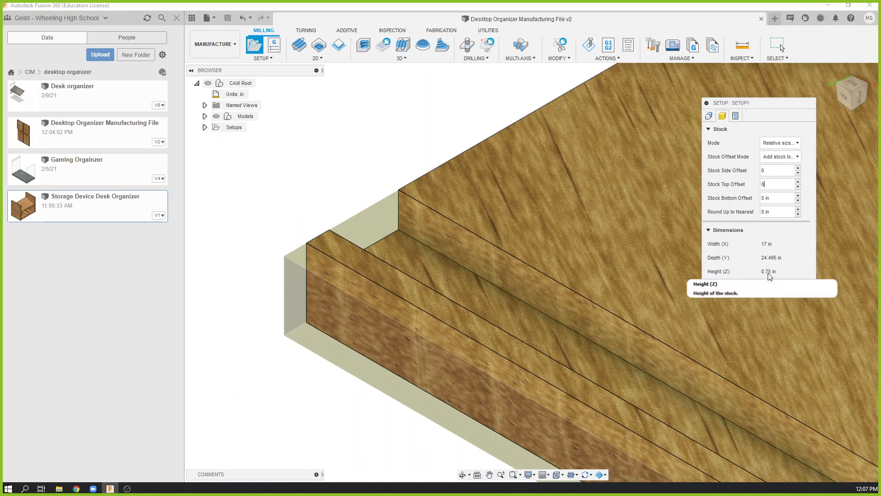
pyautogui.scroll(-10, 483, 212)
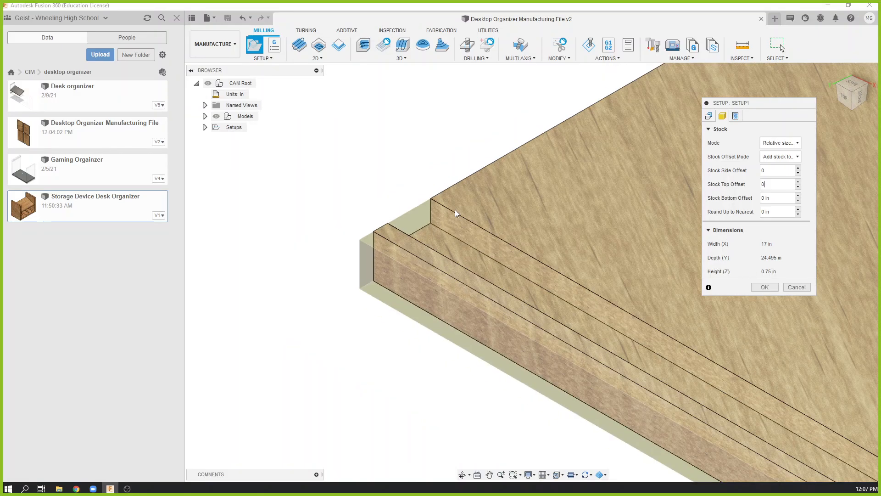
pyautogui.moveTo(488, 221); pyautogui.dragTo(376, 252, button='middle')
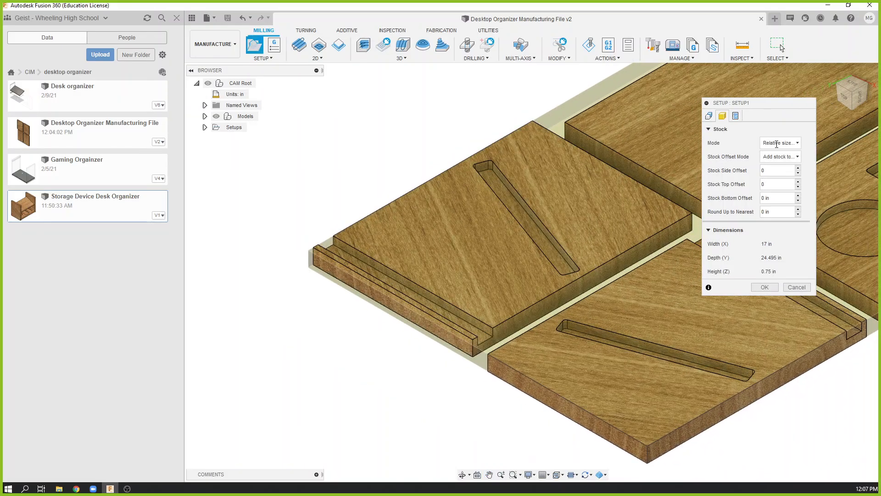
pyautogui.click(709, 118)
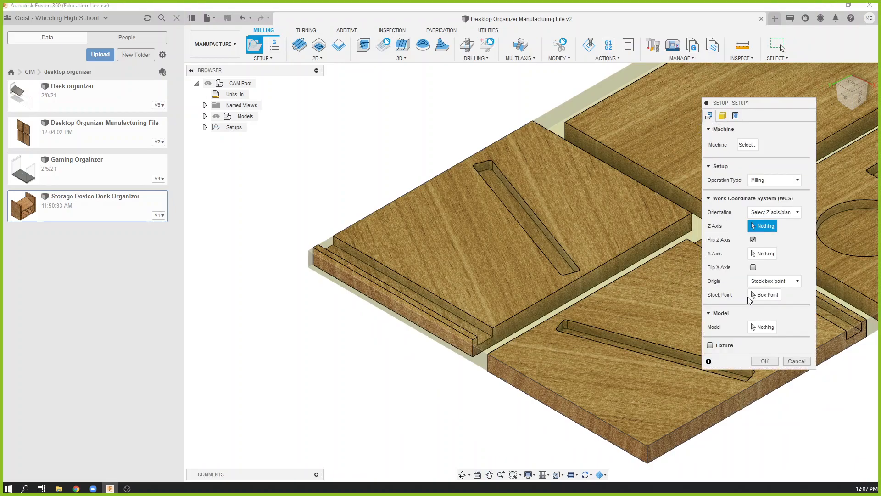
pyautogui.click(765, 296)
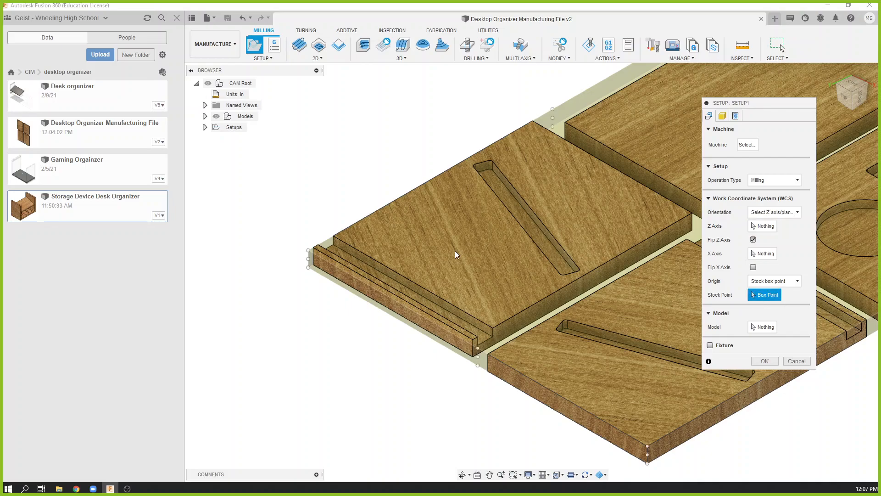
pyautogui.scroll(-3, 320, 219)
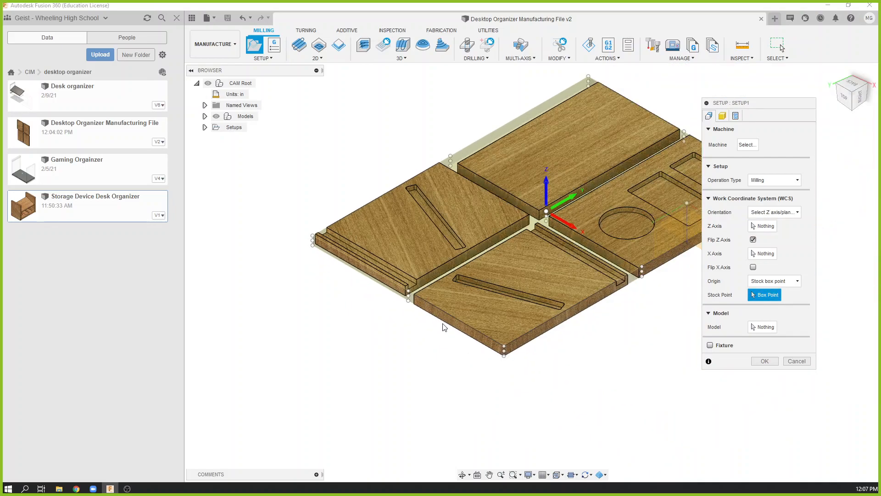
pyautogui.click(504, 347)
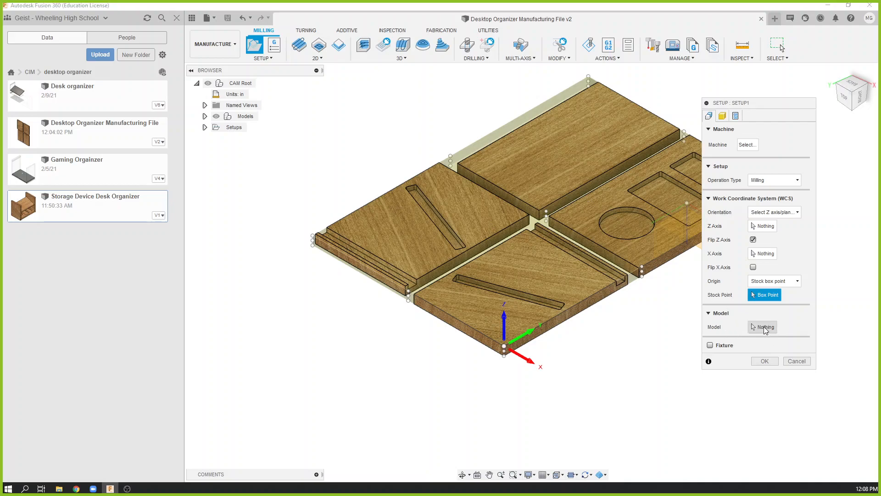
# Select all four flat panels as the setup's model and create the setup.
pyautogui.click(764, 326)
pyautogui.click(647, 238)
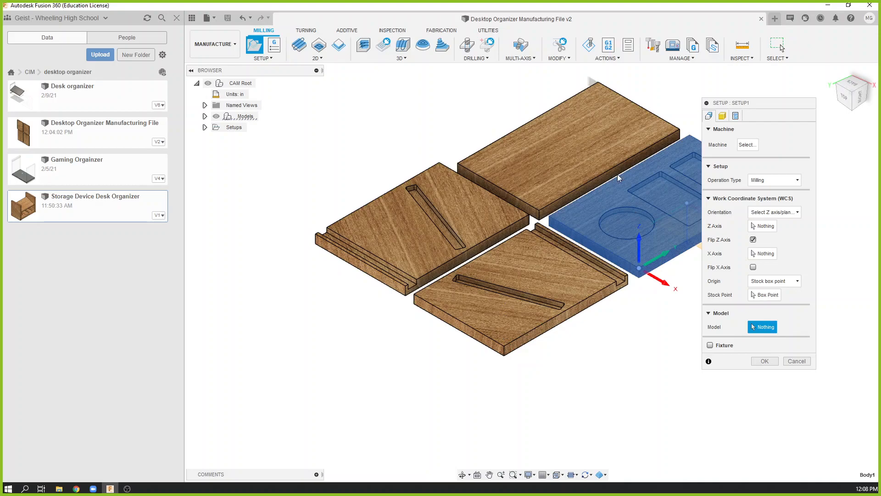
pyautogui.click(586, 160)
pyautogui.click(461, 210)
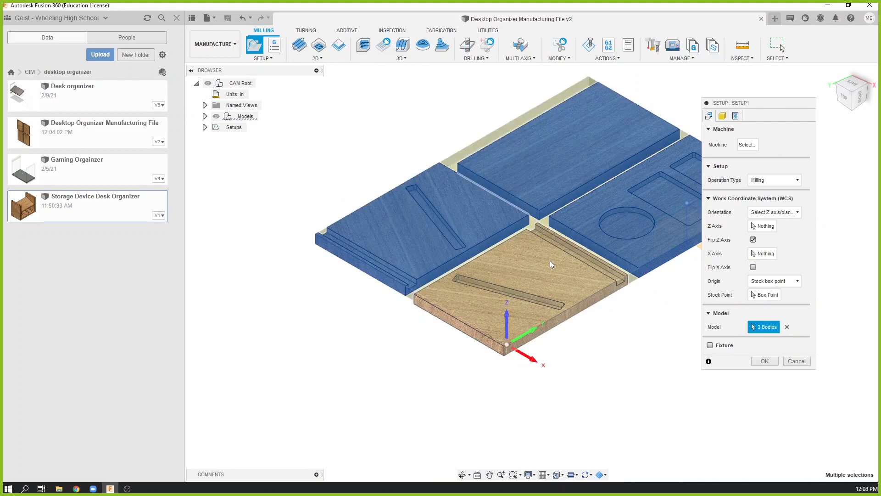
pyautogui.click(549, 260)
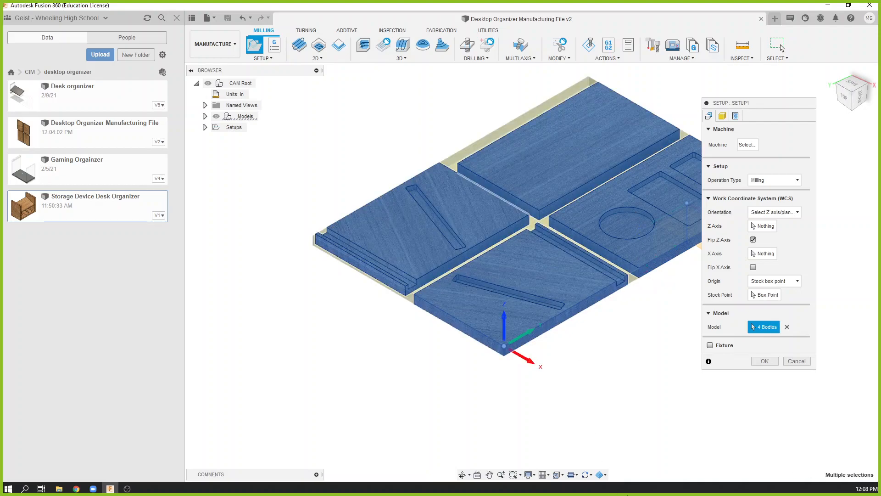
pyautogui.click(765, 361)
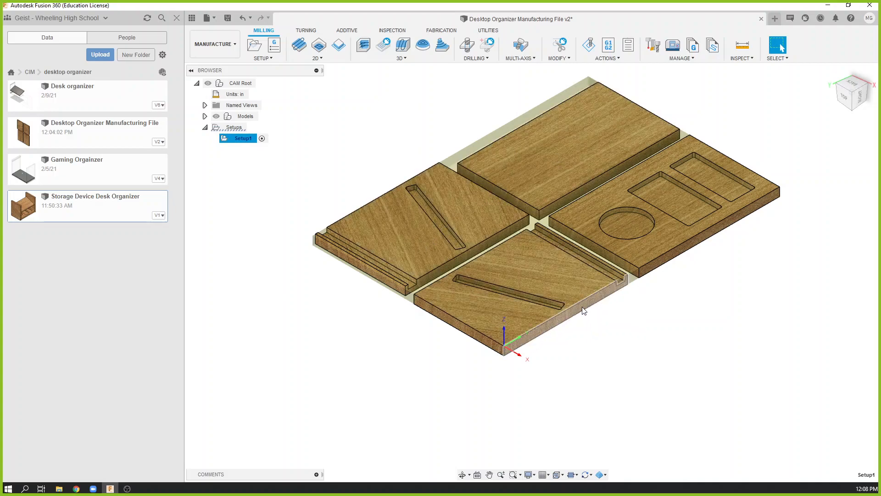
pyautogui.click(256, 45)
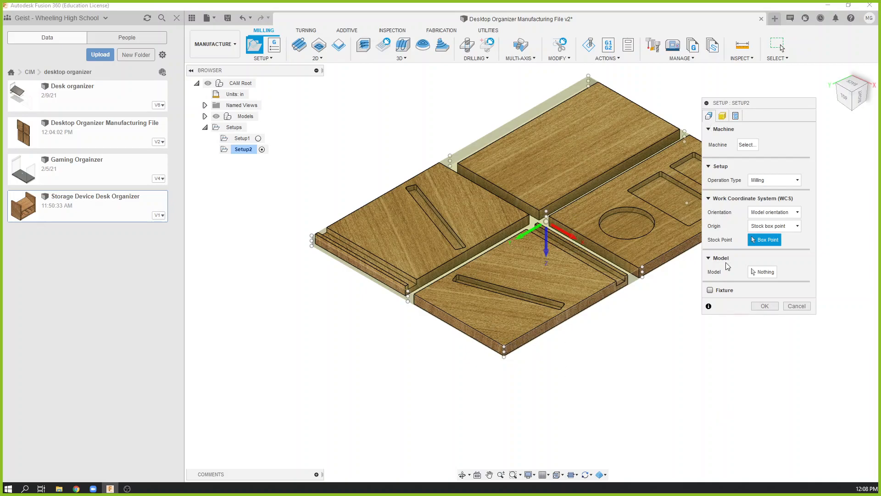
pyautogui.click(800, 308)
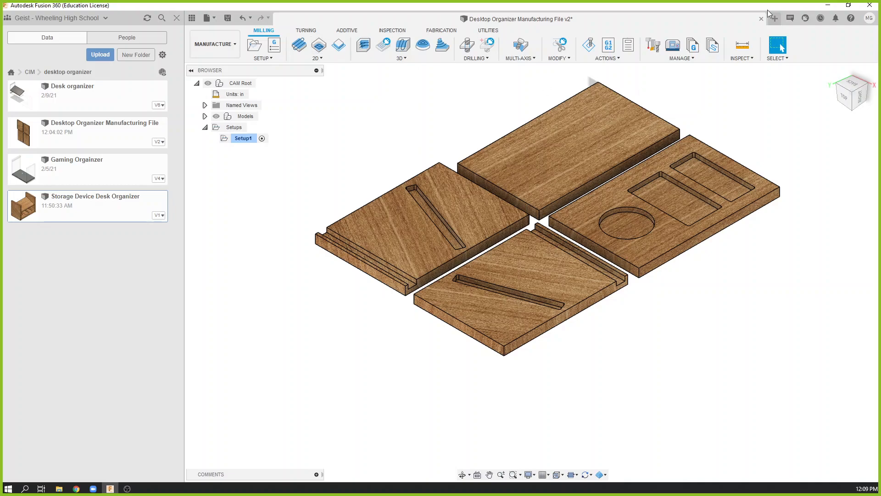
# Switch to the Period 2 Organizer Shared Links document in Chrome and examine the Shared Public Link Manufacturing File (ShopBot) column.
pyautogui.click(828, 7)
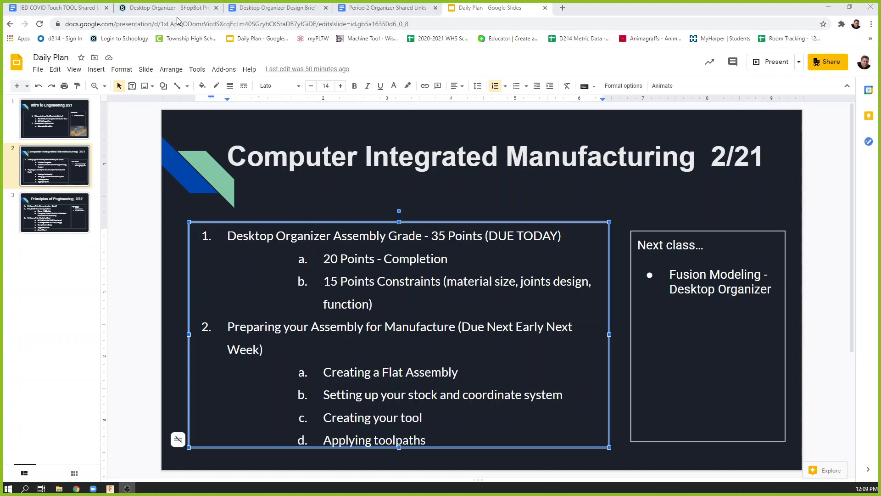
pyautogui.click(389, 9)
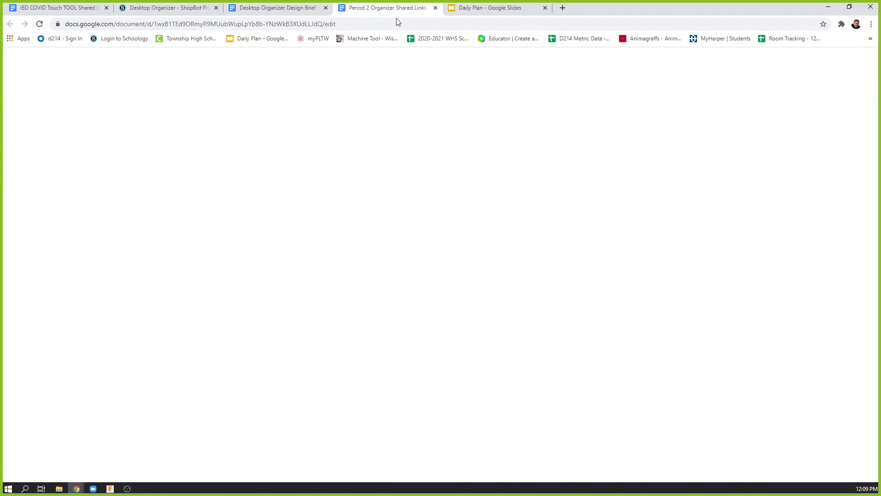
pyautogui.moveTo(433, 245); pyautogui.dragTo(439, 260)
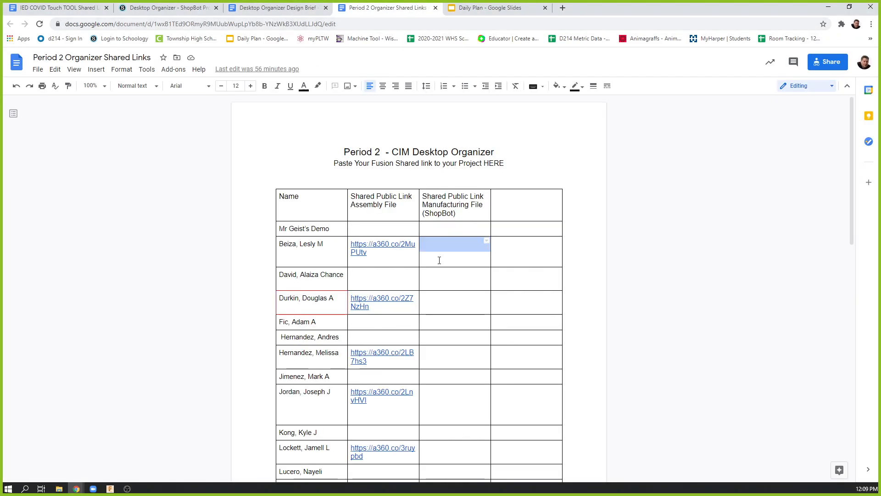
pyautogui.click(442, 276)
pyautogui.click(431, 248)
pyautogui.click(434, 300)
pyautogui.click(435, 322)
pyautogui.click(437, 337)
pyautogui.click(440, 354)
pyautogui.click(440, 379)
pyautogui.click(435, 394)
pyautogui.click(437, 431)
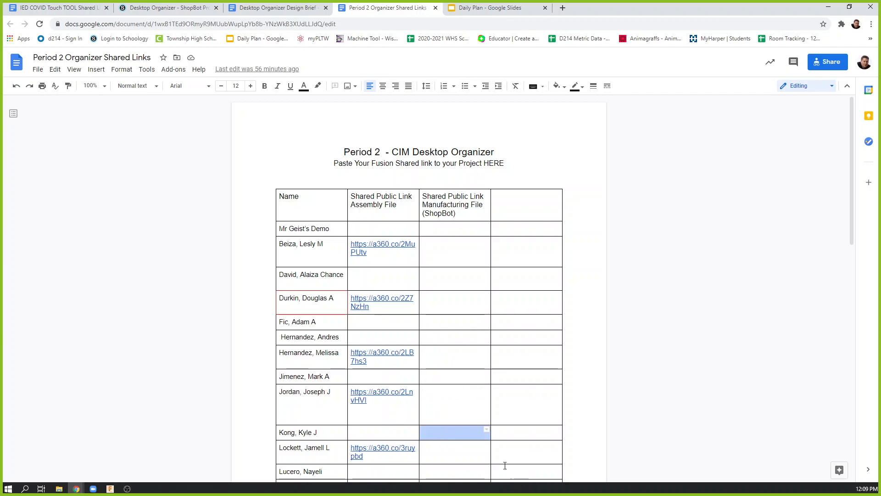